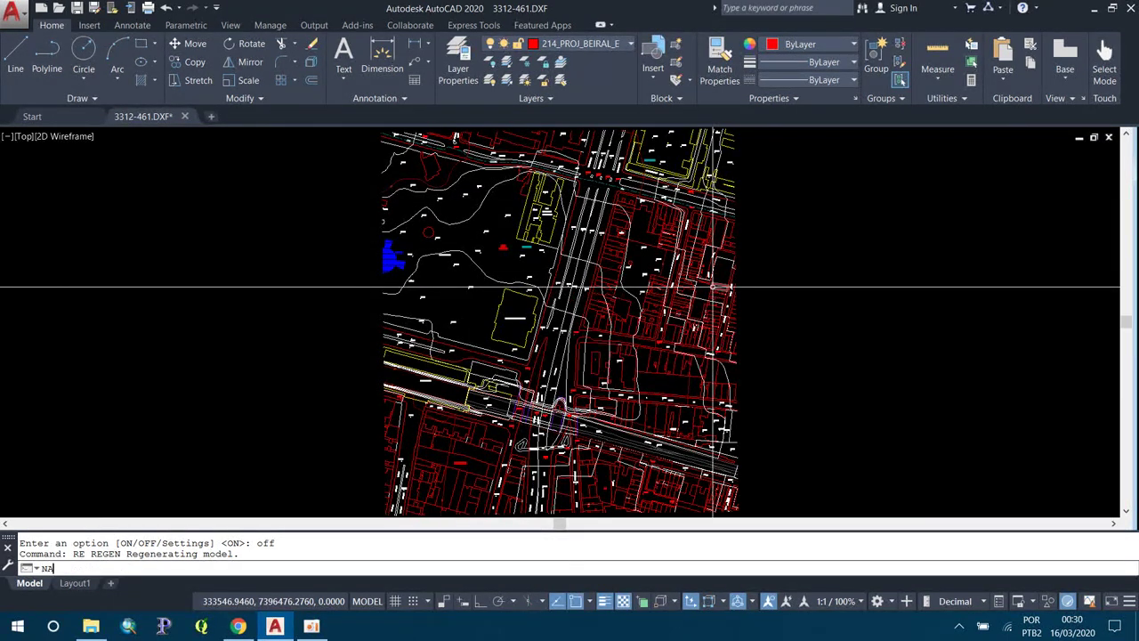
- Begin entering the NAVVCUBE command again on the command line
text(v)
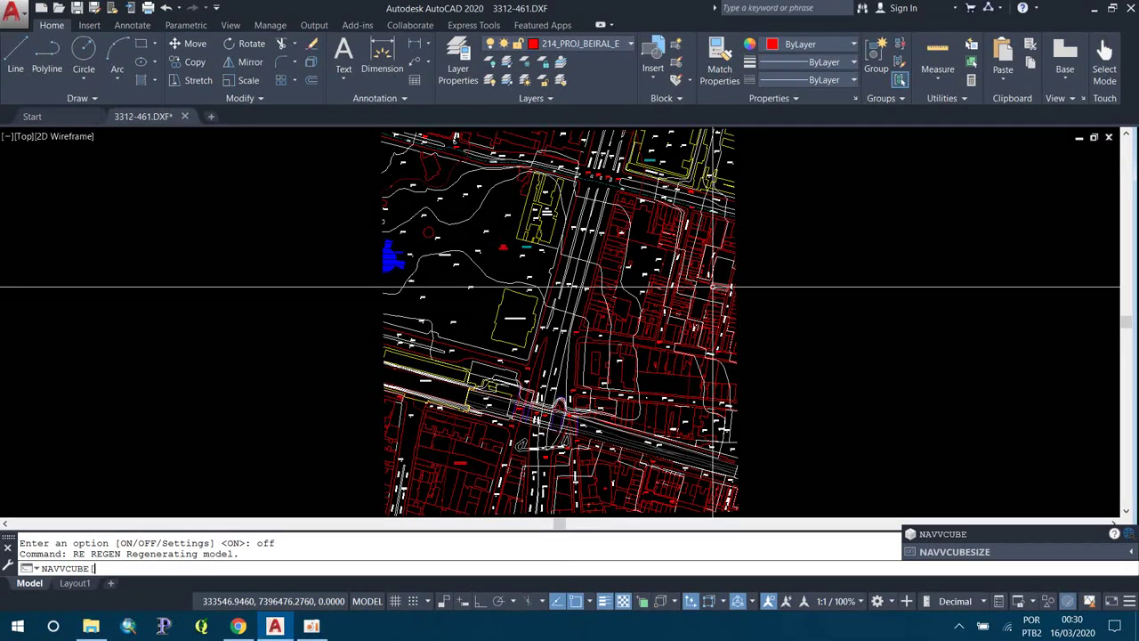
- Turn the navigation cube display back ON
key(Return)
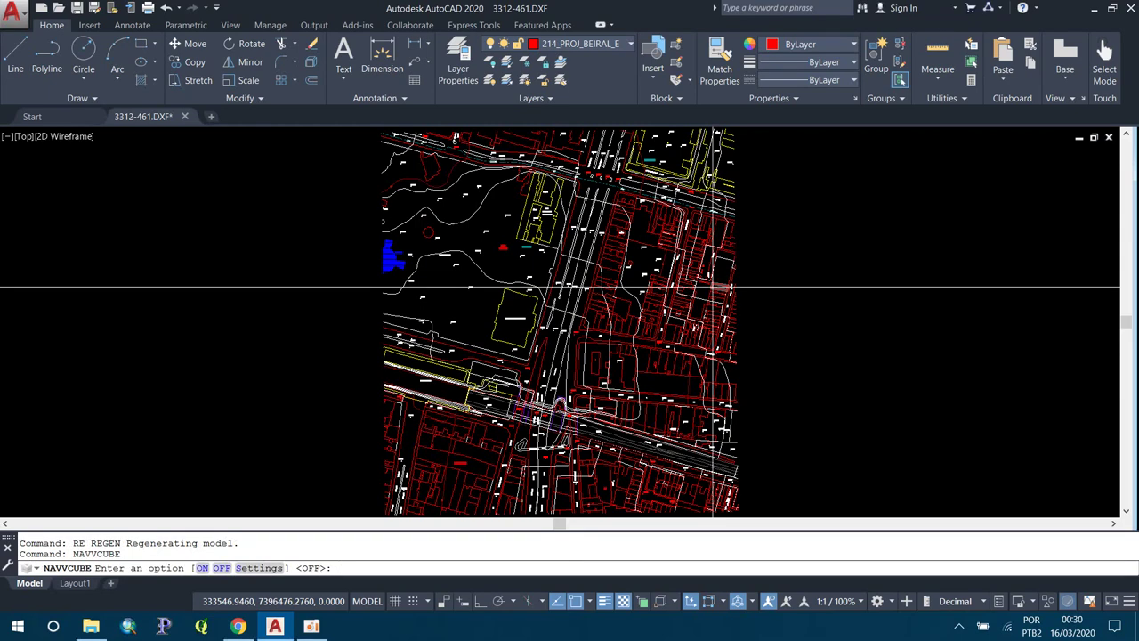
click(201, 568)
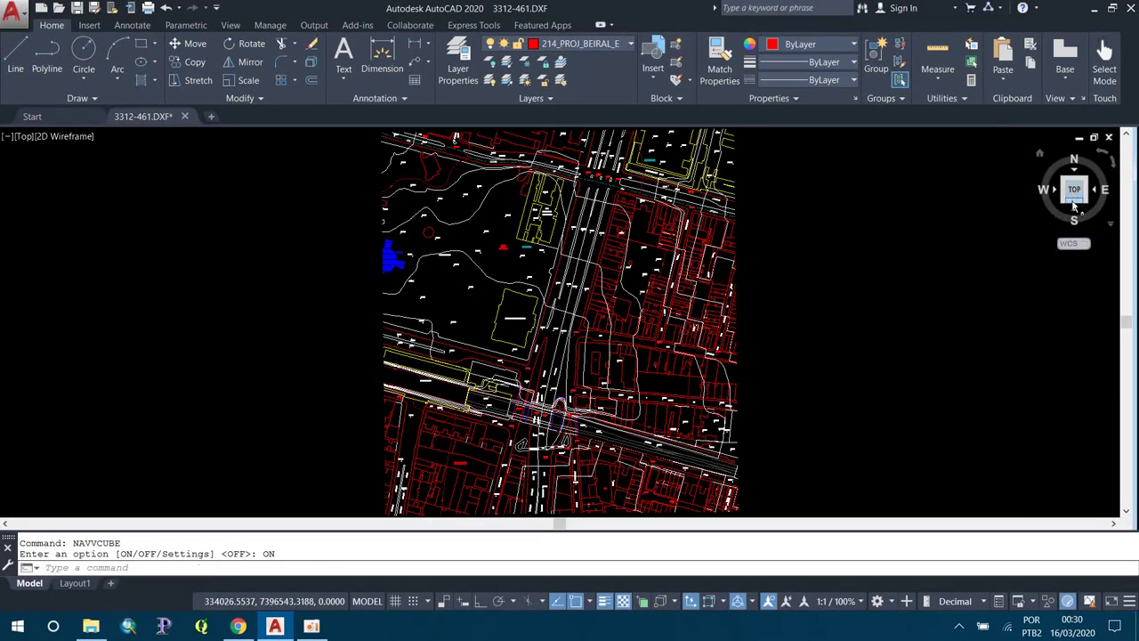
middle_drag(445, 233, 456, 220)
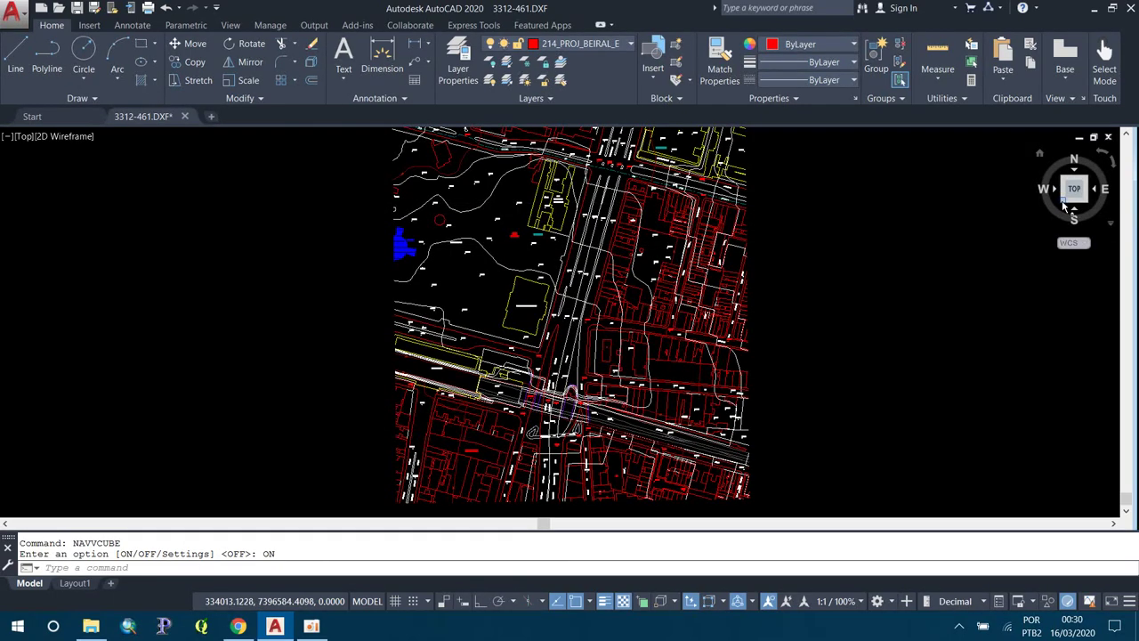
- Switch to the southwest isometric view and zoom in on contours floating above the street plan
click(1065, 205)
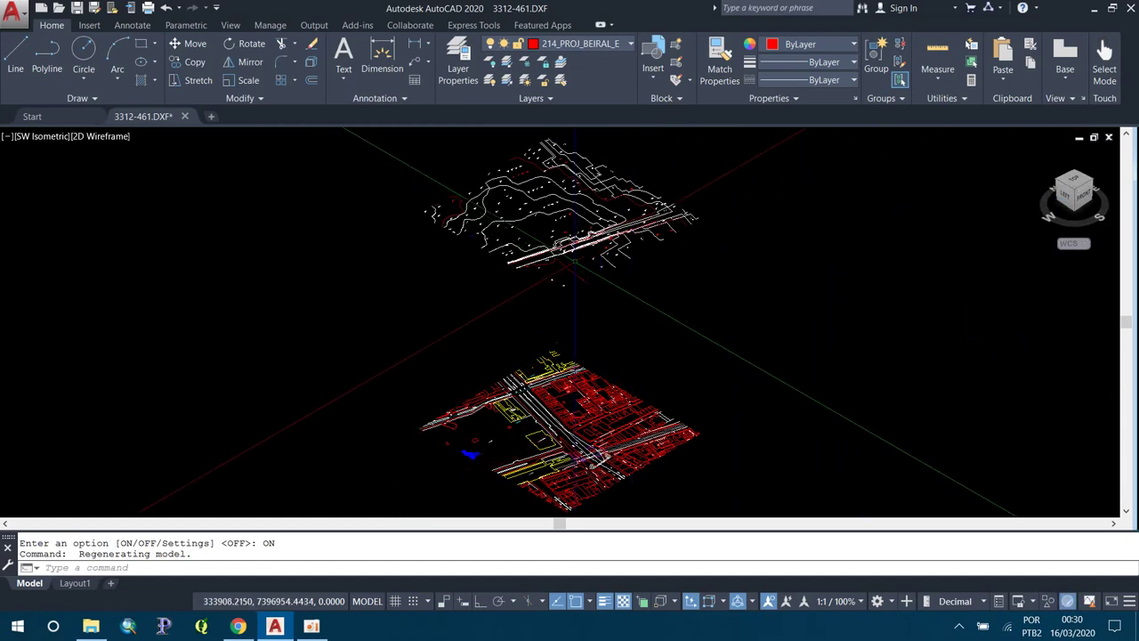
scroll(574, 271, up, 3)
scroll(570, 284, down, 1)
scroll(561, 418, up, 2)
scroll(564, 371, up, 1)
scroll(642, 379, up, 2)
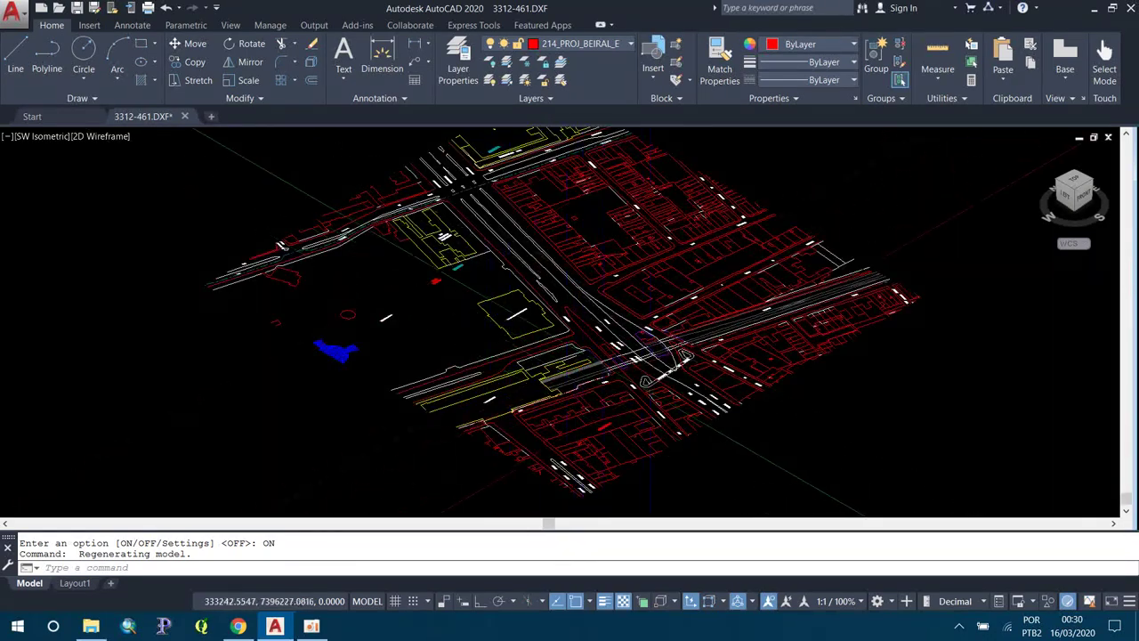
scroll(699, 309, up, 2)
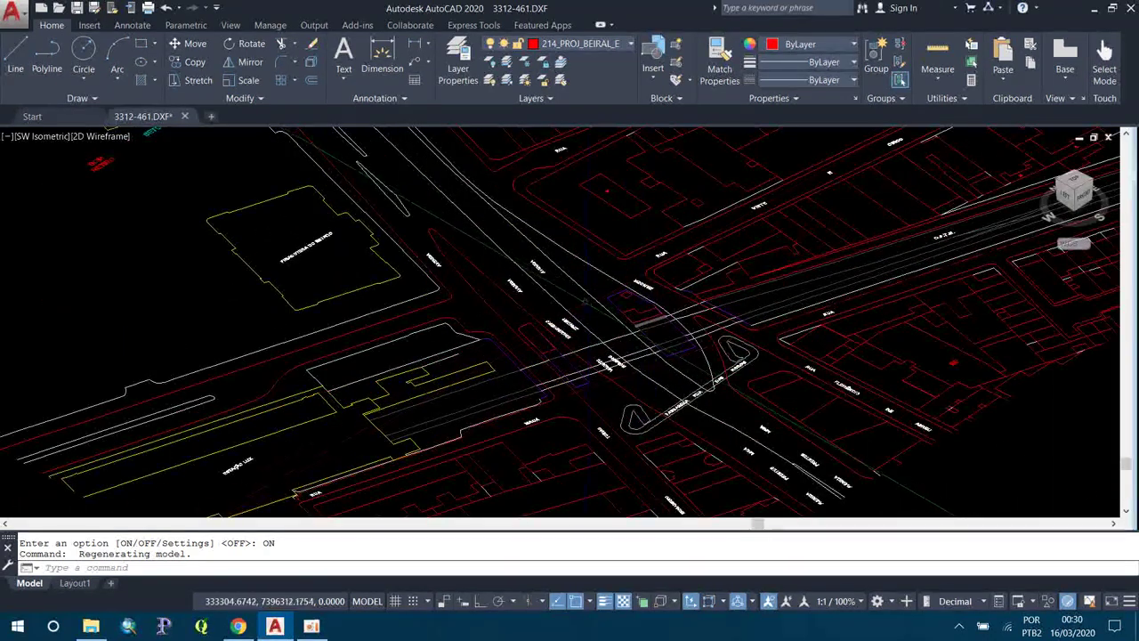
scroll(699, 308, up, 2)
scroll(547, 303, down, 2)
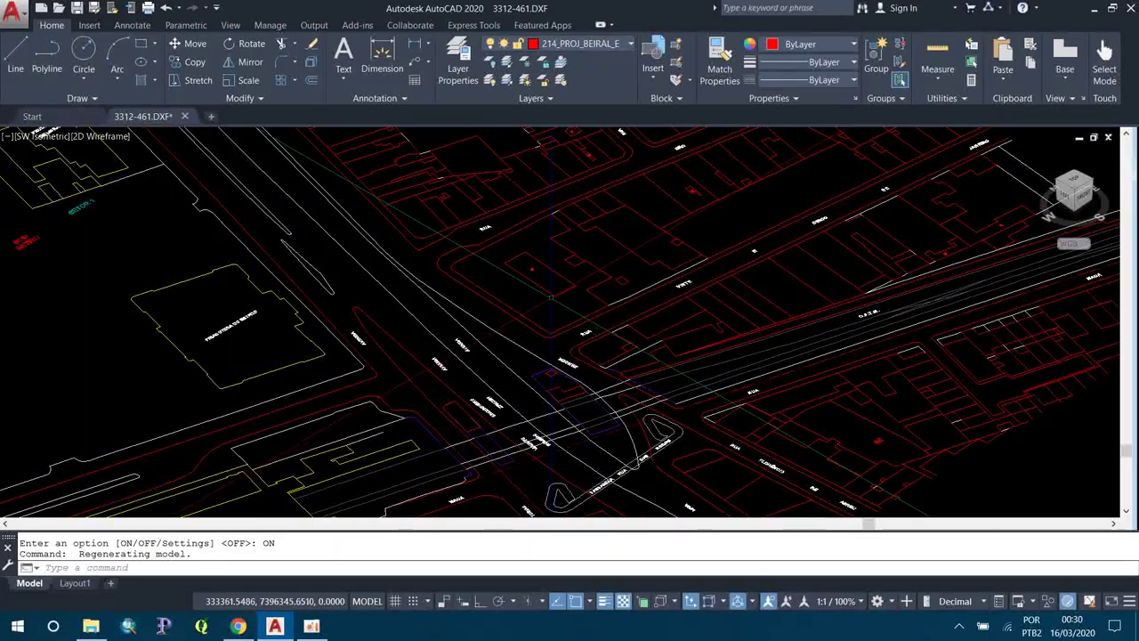
scroll(583, 396, down, 2)
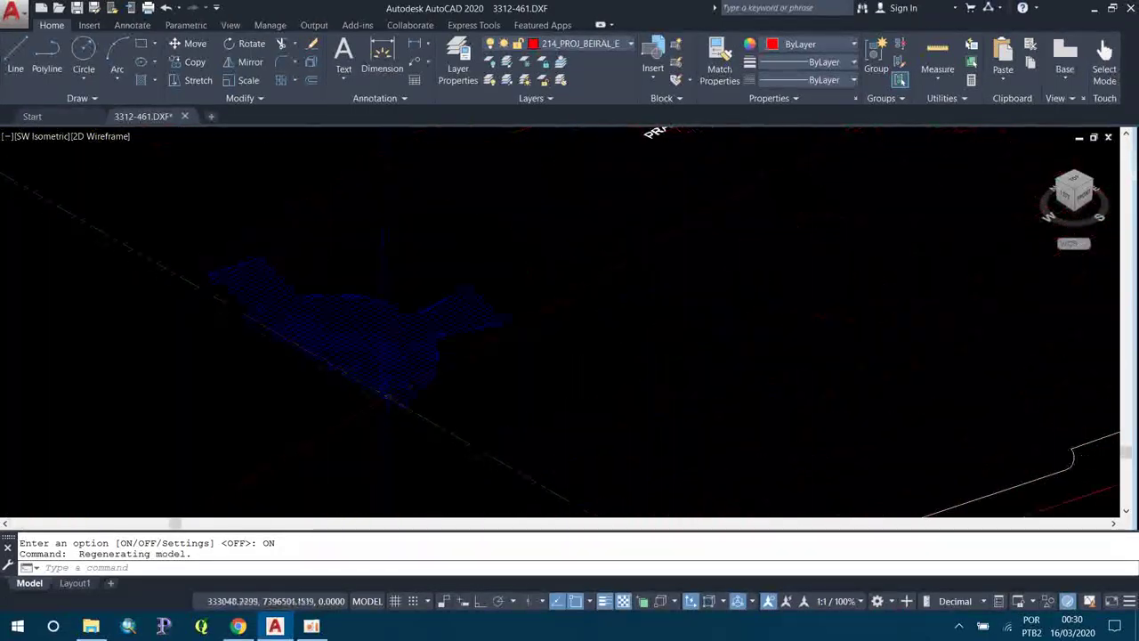
scroll(583, 396, down, 2)
middle_drag(582, 396, 586, 414)
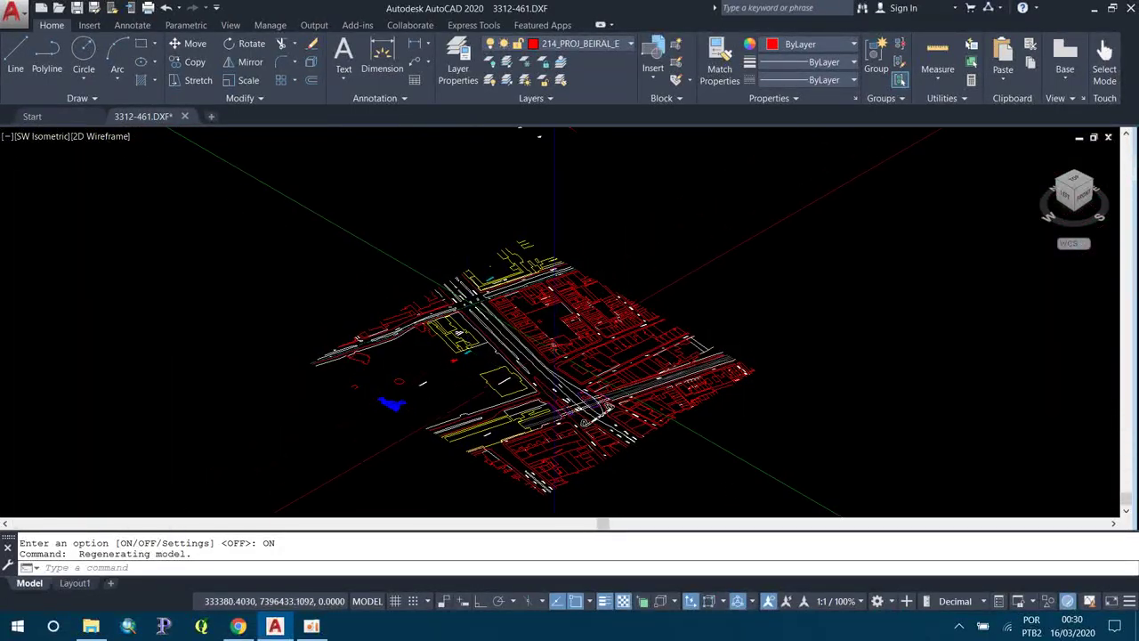
scroll(569, 436, up, 2)
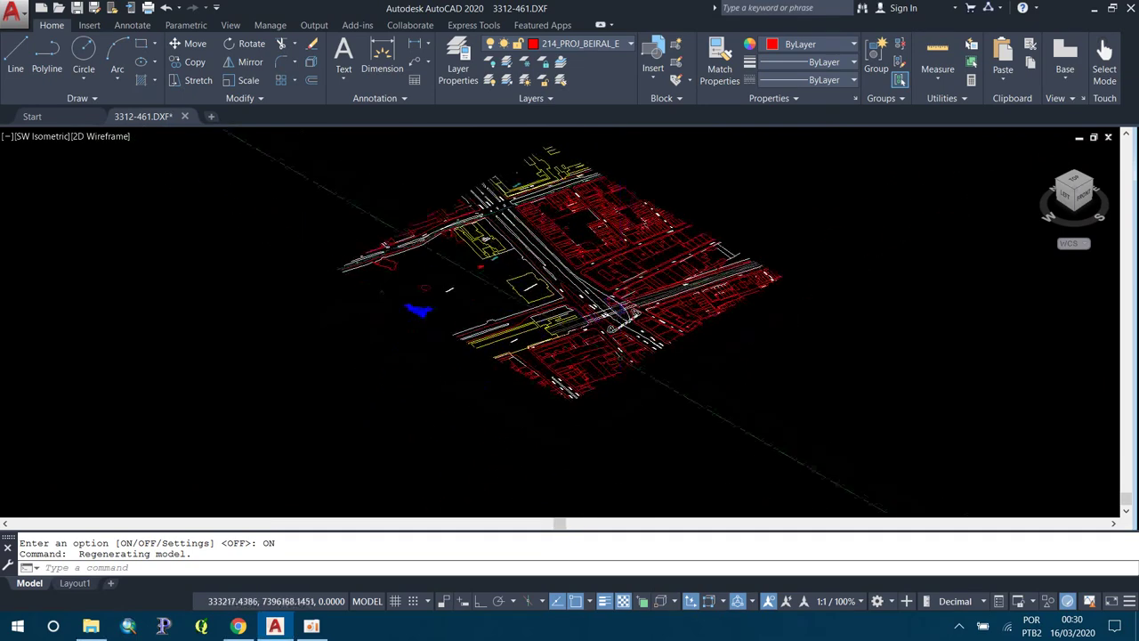
scroll(569, 436, up, 3)
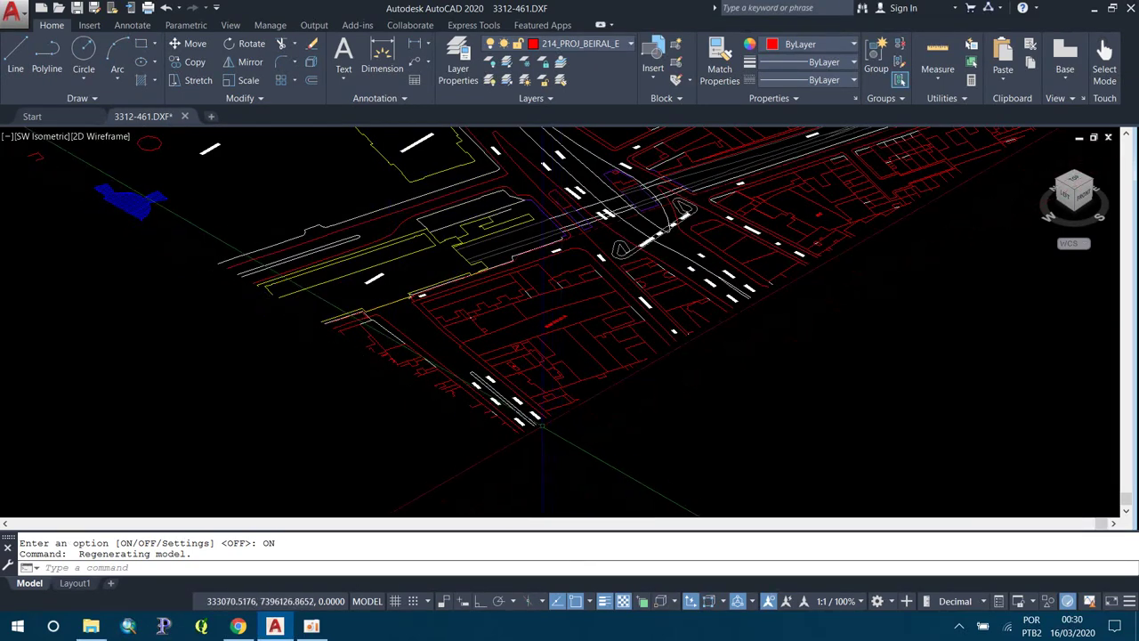
click(937, 73)
key(Escape)
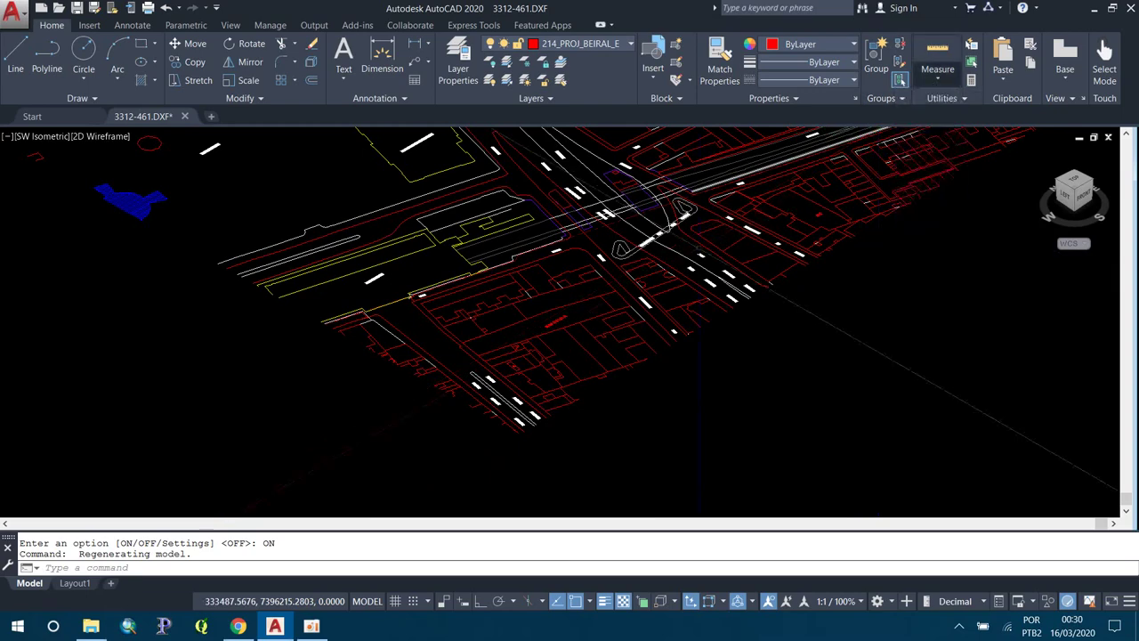
- Use ID on a street-plan point to confirm it lies at Z = 0.0000
text(ID)
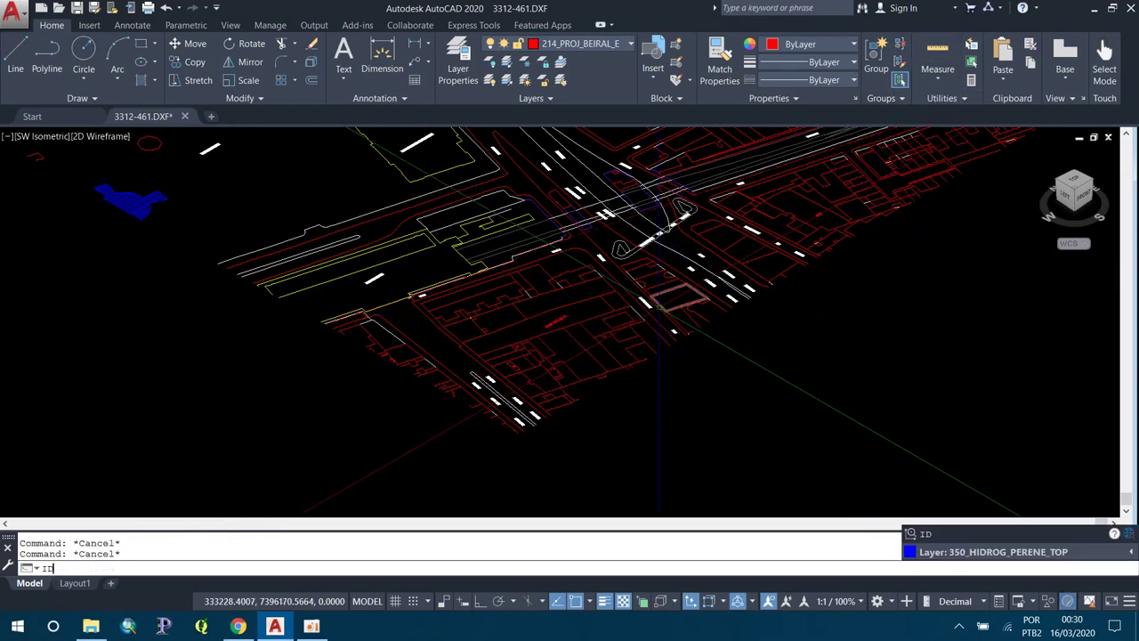
key(Return)
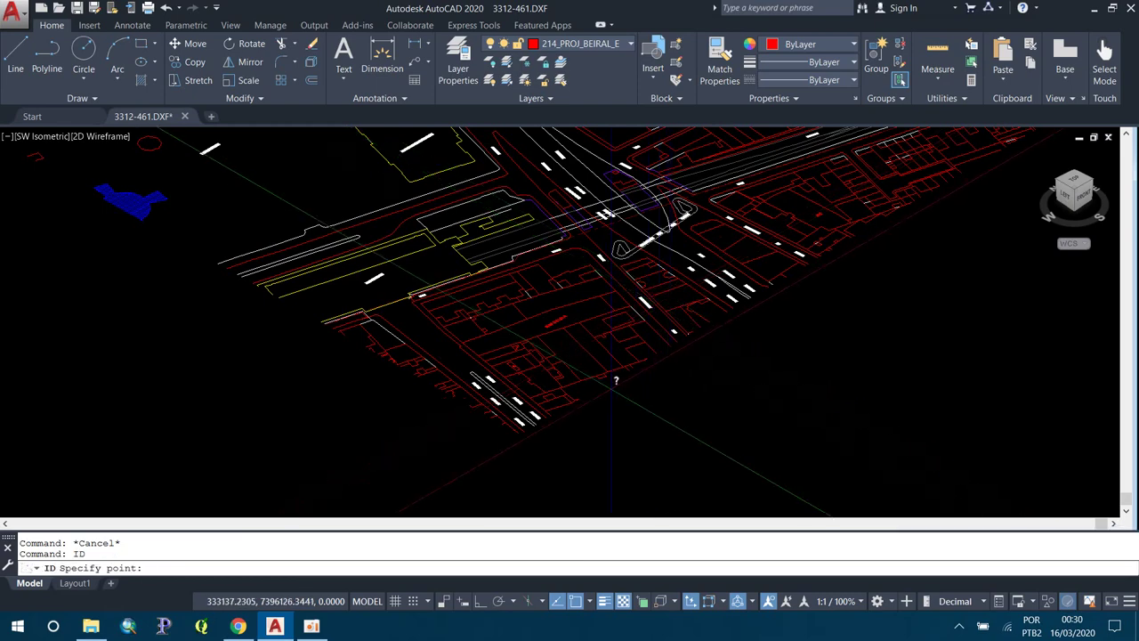
click(576, 402)
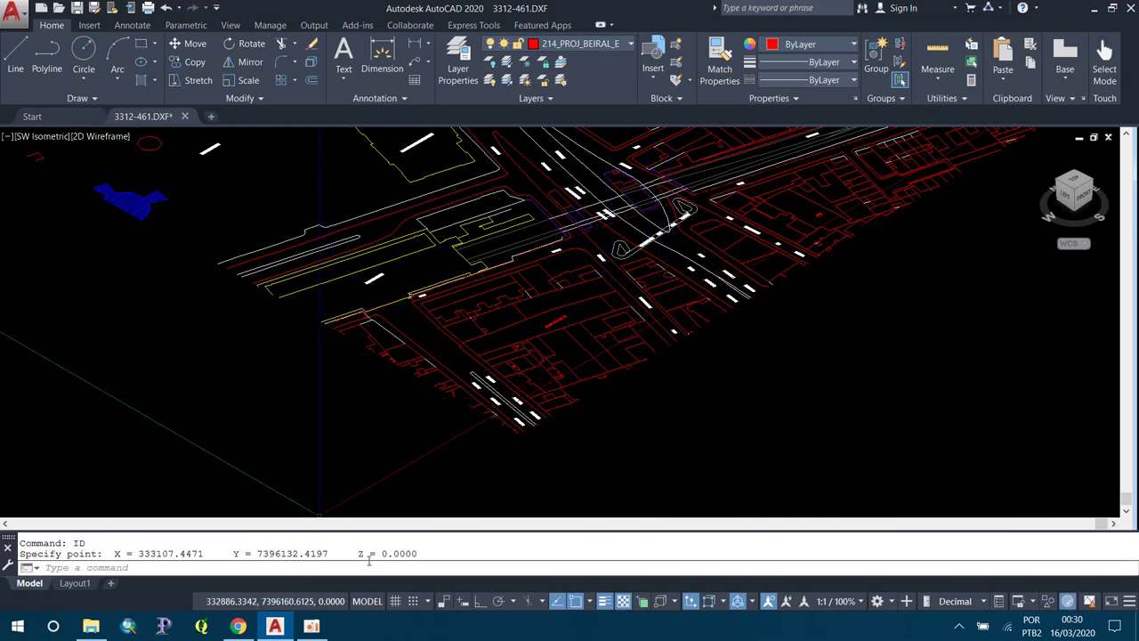
- Zoom out and orbit the view to inspect the elevated white contour layer
scroll(478, 515, down, 2)
scroll(478, 515, down, 4)
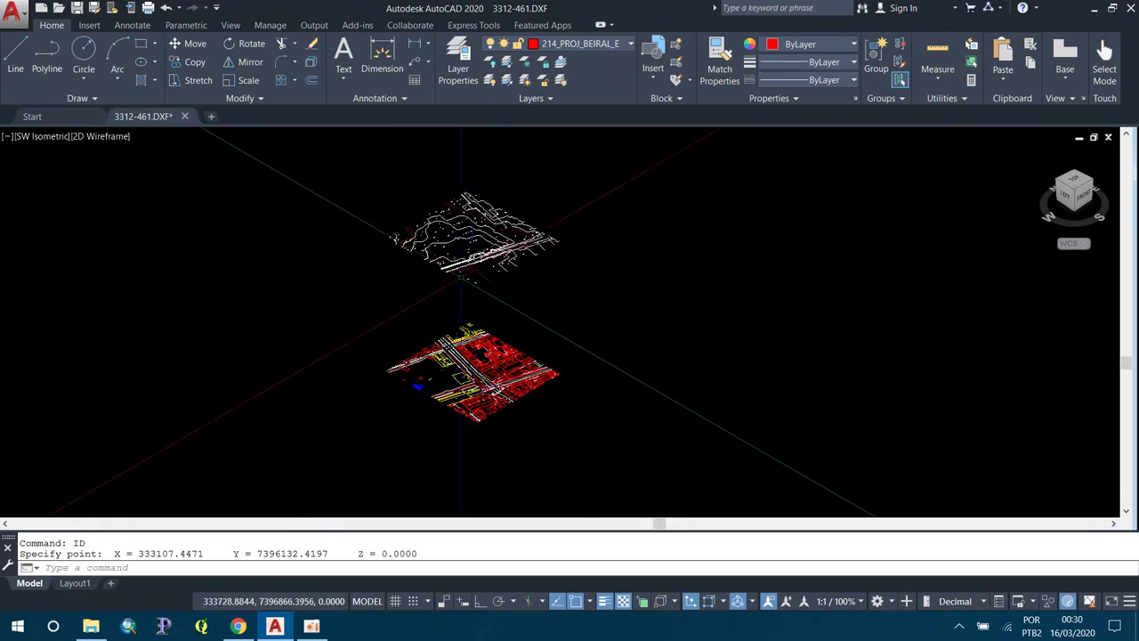
scroll(464, 256, up, 4)
scroll(534, 267, down, 2)
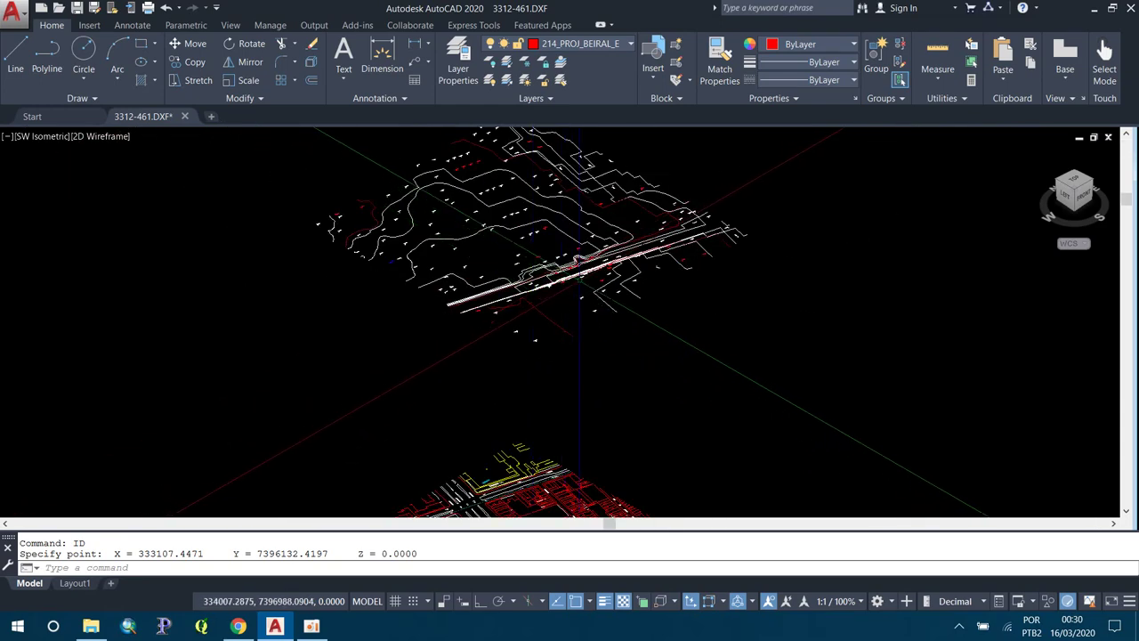
scroll(605, 267, up, 3)
scroll(591, 277, up, 2)
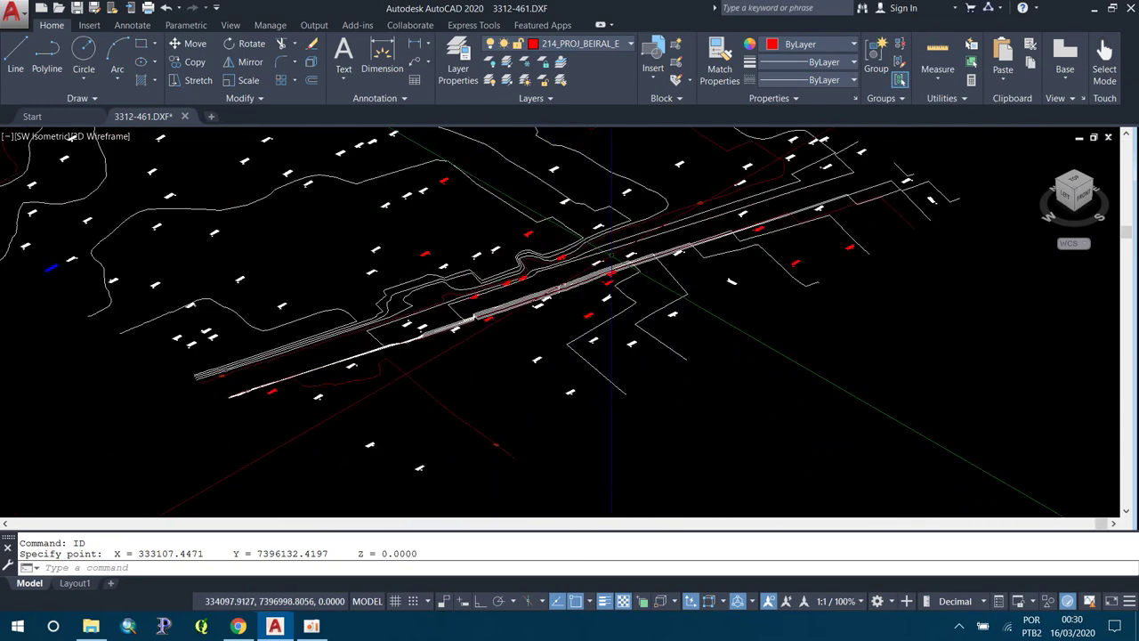
mouse_move(589, 275)
shift+middle_down()
mouse_move(596, 296)
mouse_move(623, 267)
shift+middle_up()
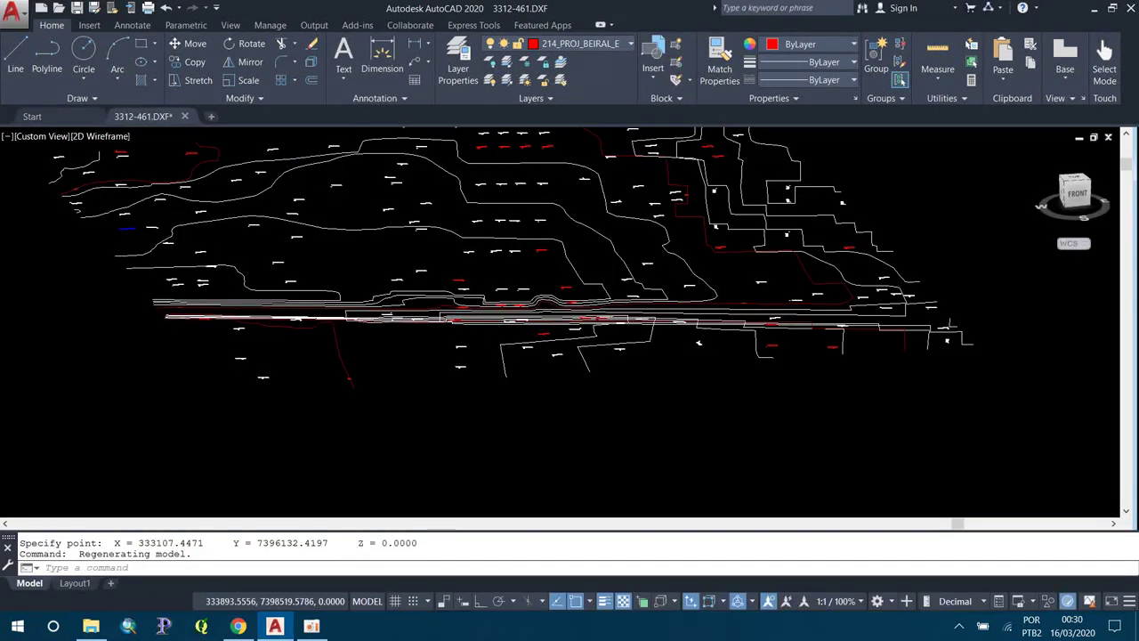
- Orbit to a near edge-on angle and select a contour polyline on 604_CURVA_INTERM
mouse_move(578, 285)
shift+middle_down()
mouse_move(580, 255)
mouse_move(425, 342)
shift+middle_up()
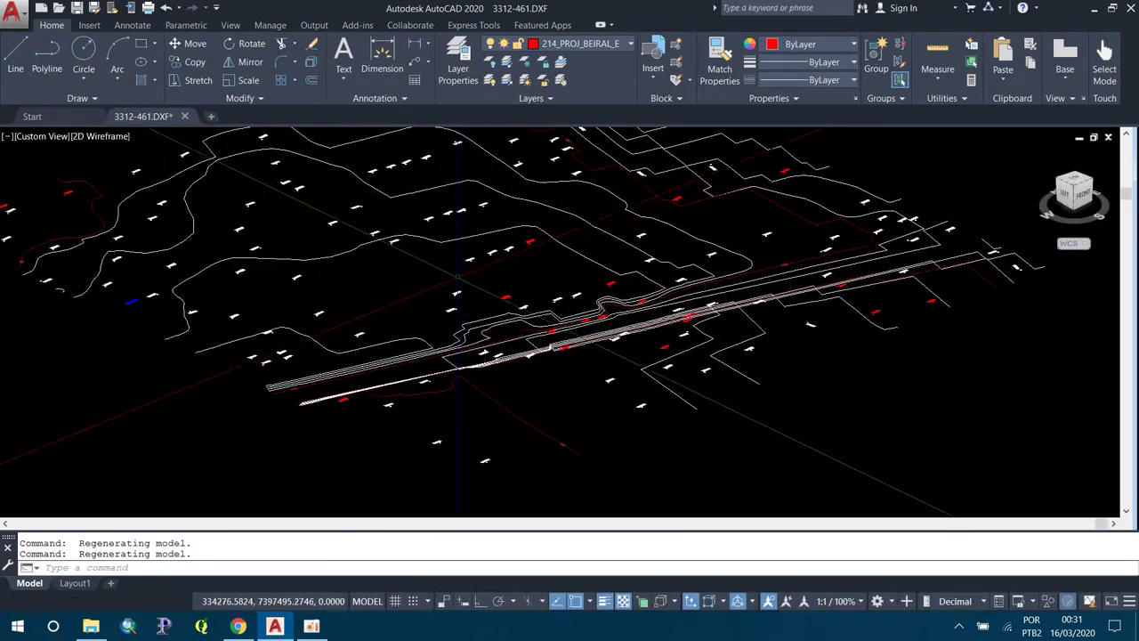
click(426, 342)
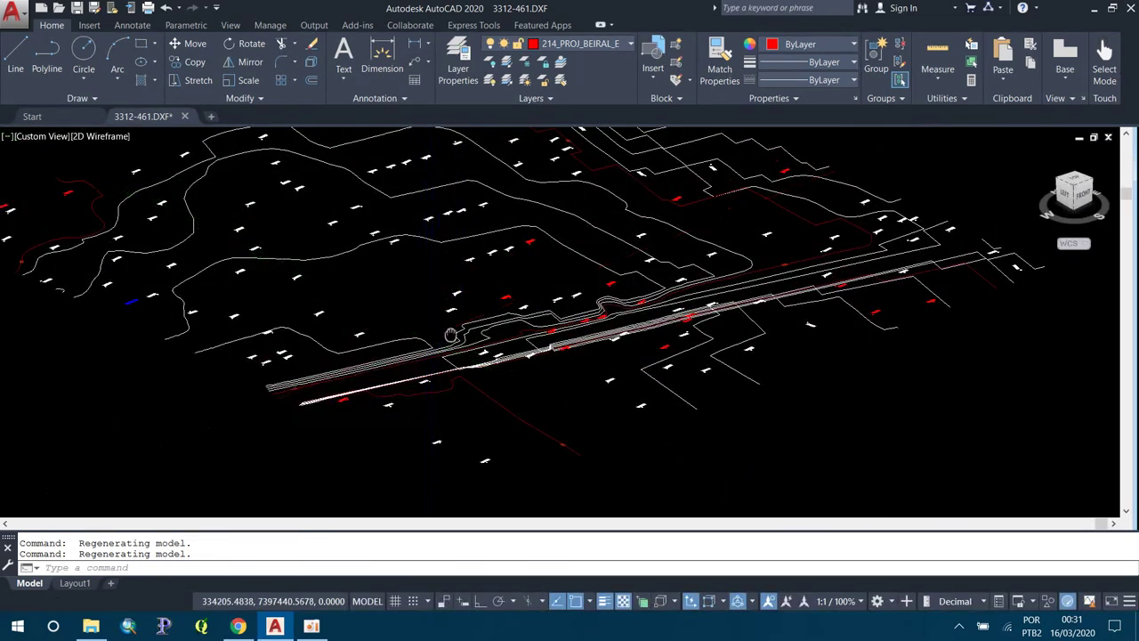
middle_drag(678, 352, 740, 321)
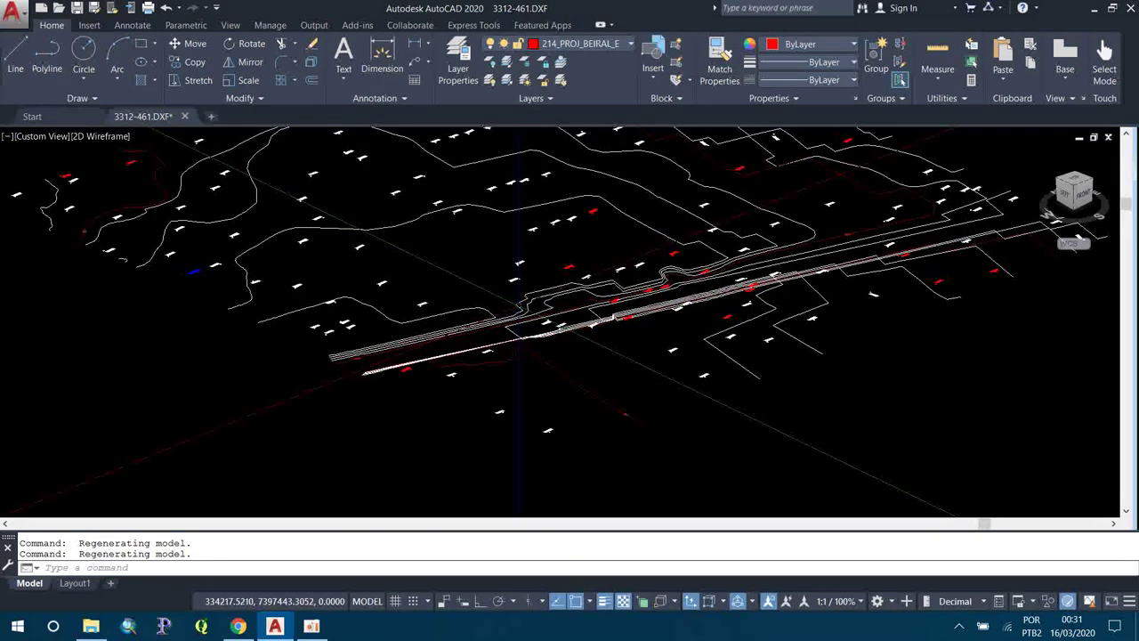
key(Escape)
- Show Properties of another contour polyline reading Elevation 739, then switch to Front view
click(471, 312)
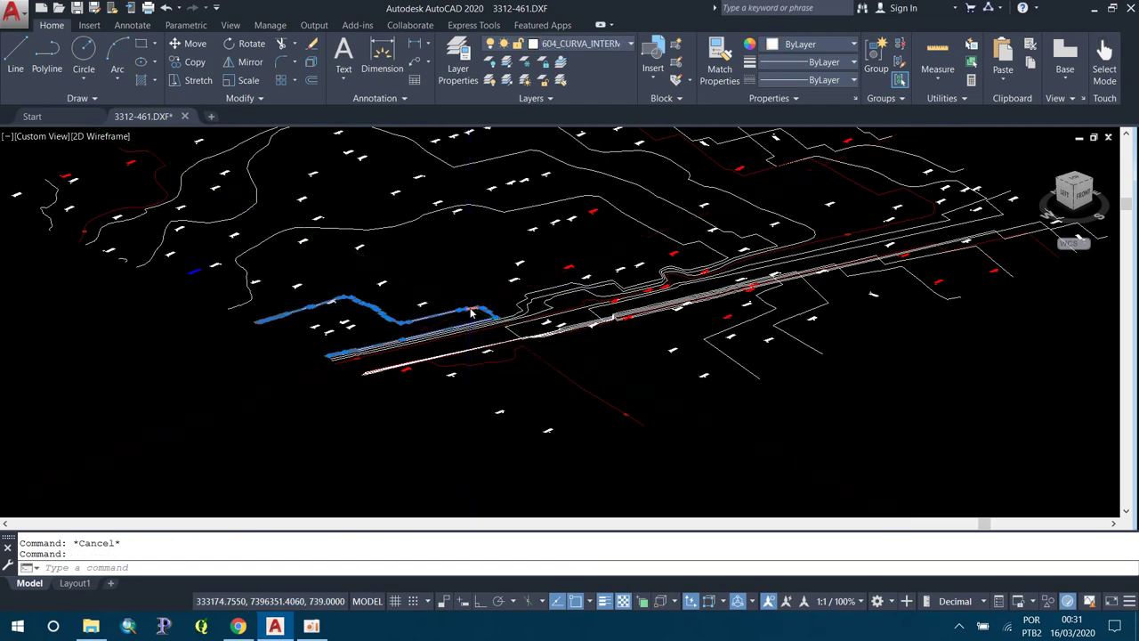
right_click(471, 311)
click(542, 588)
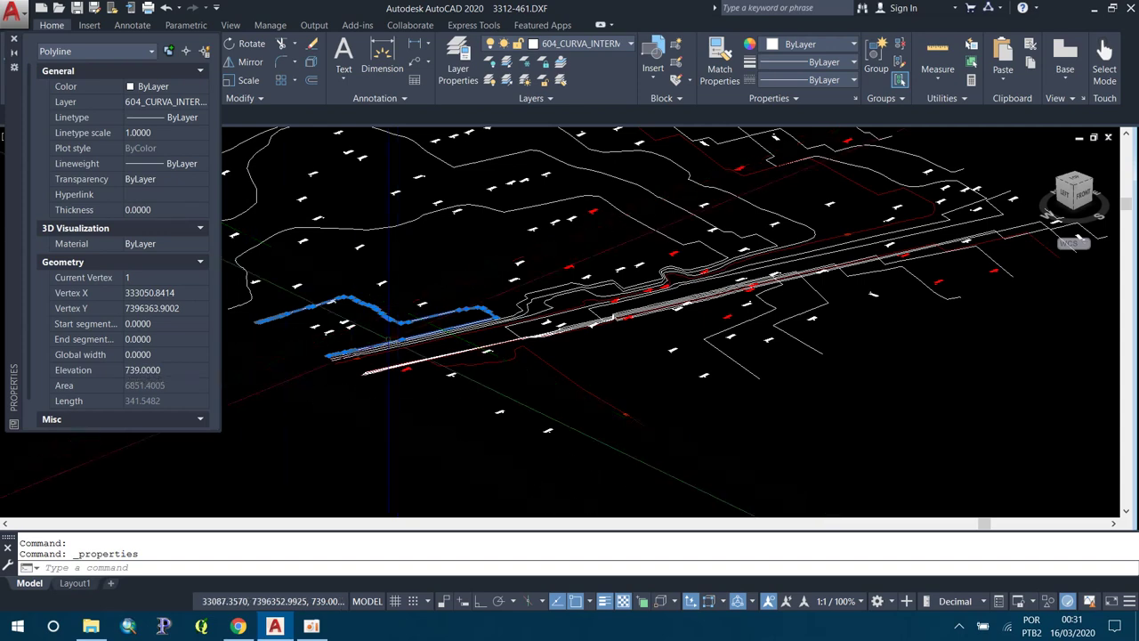
key(Escape)
key(Escape)
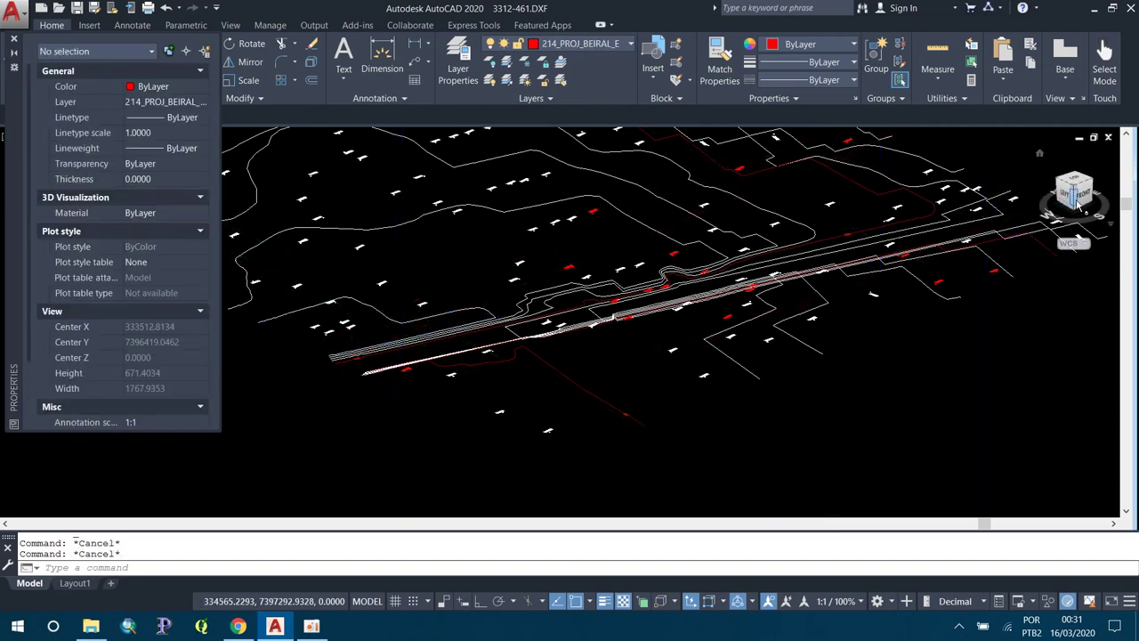
click(1082, 196)
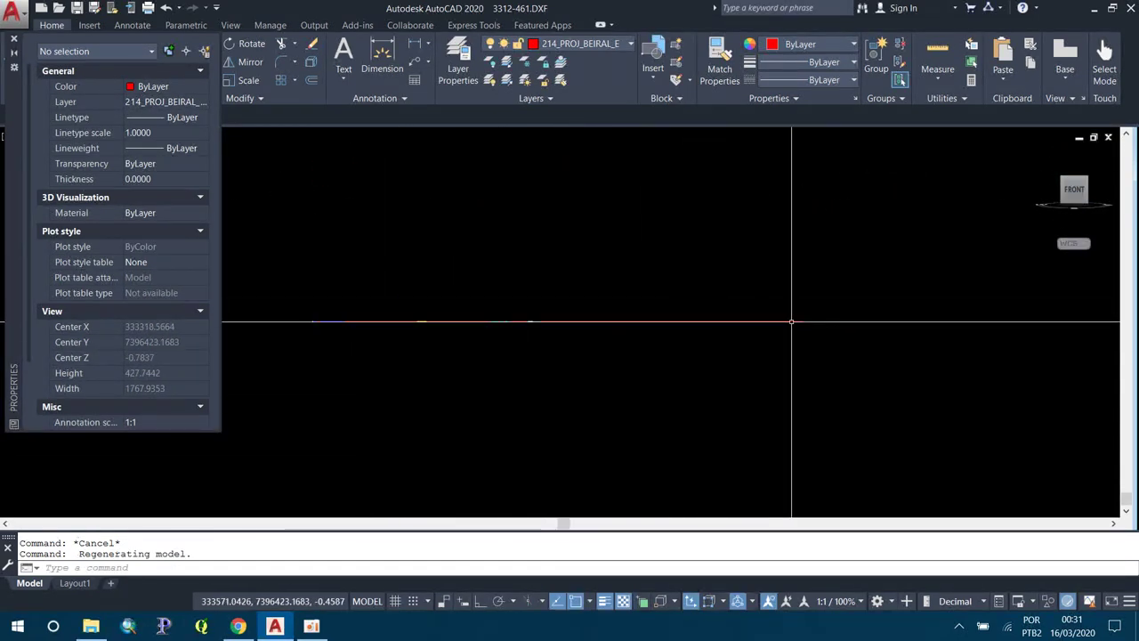
- Restore the top-down plan view with the PLAN command, accepting Current
mouse_move(627, 258)
middle_down()
mouse_move(636, 402)
mouse_move(520, 273)
middle_up()
scroll(521, 273, up, 5)
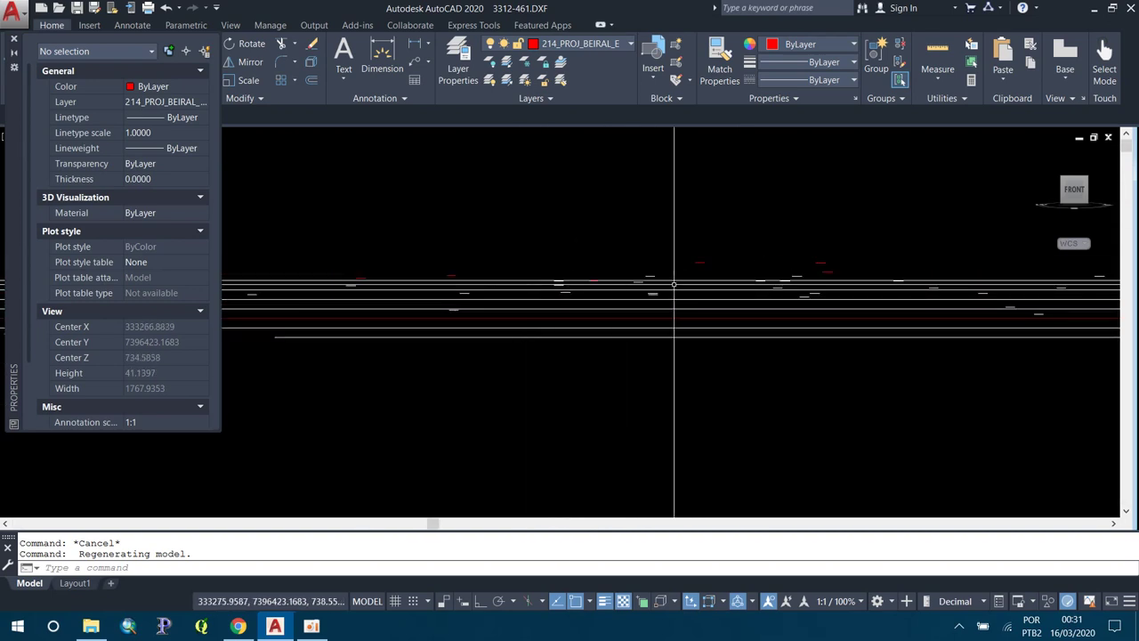
scroll(674, 276, up, 5)
scroll(579, 272, down, 5)
scroll(536, 262, up, 5)
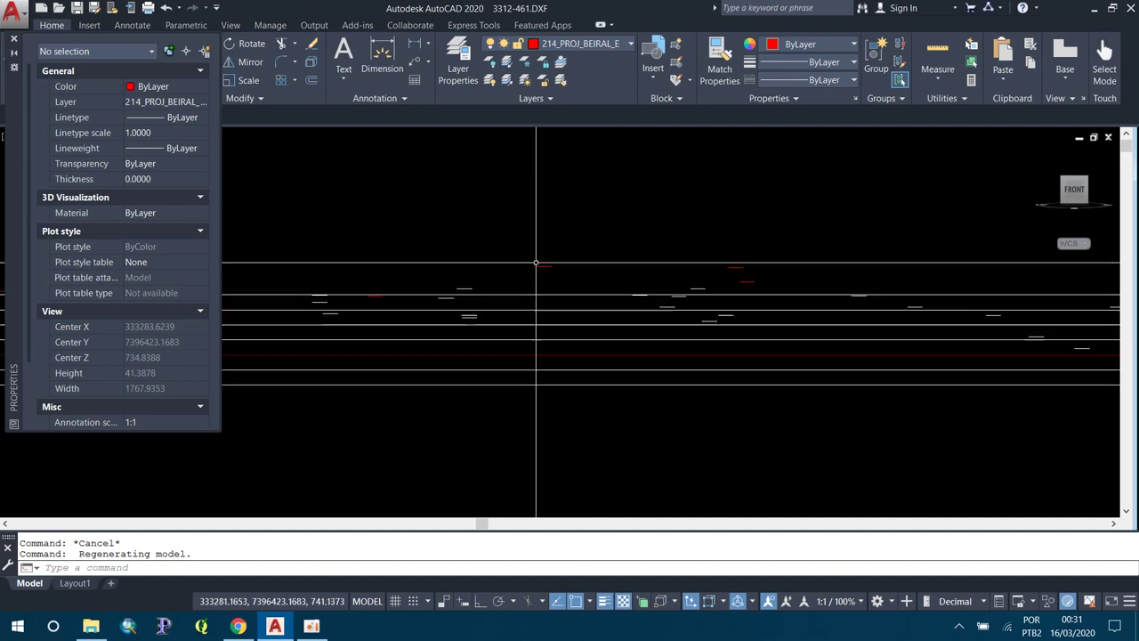
scroll(536, 263, down, 5)
scroll(532, 271, down, 5)
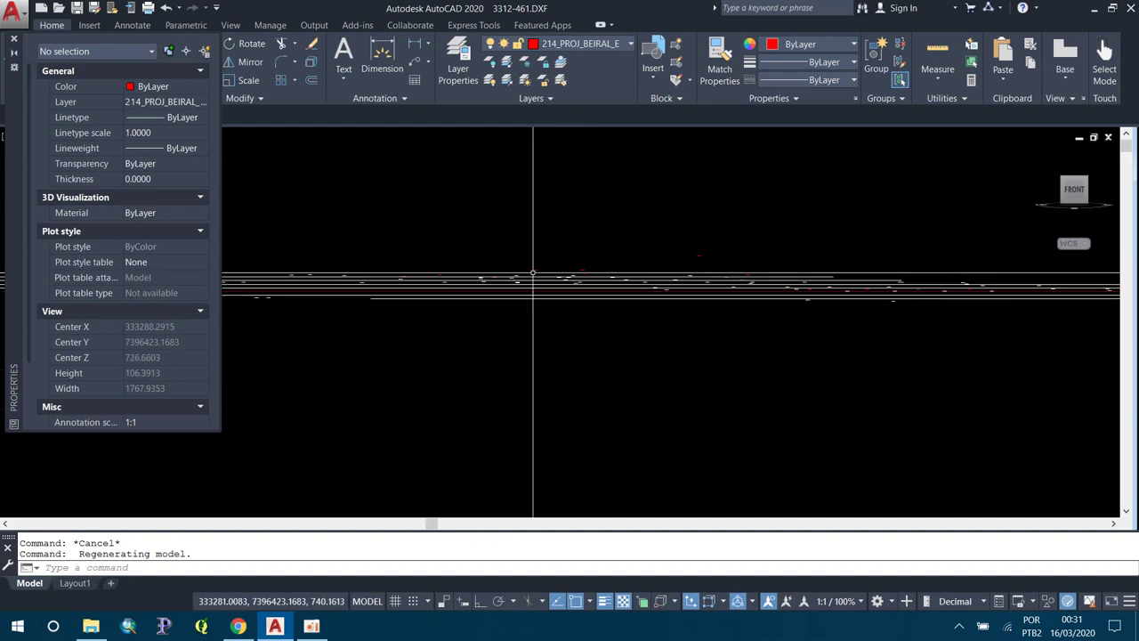
text(EA)
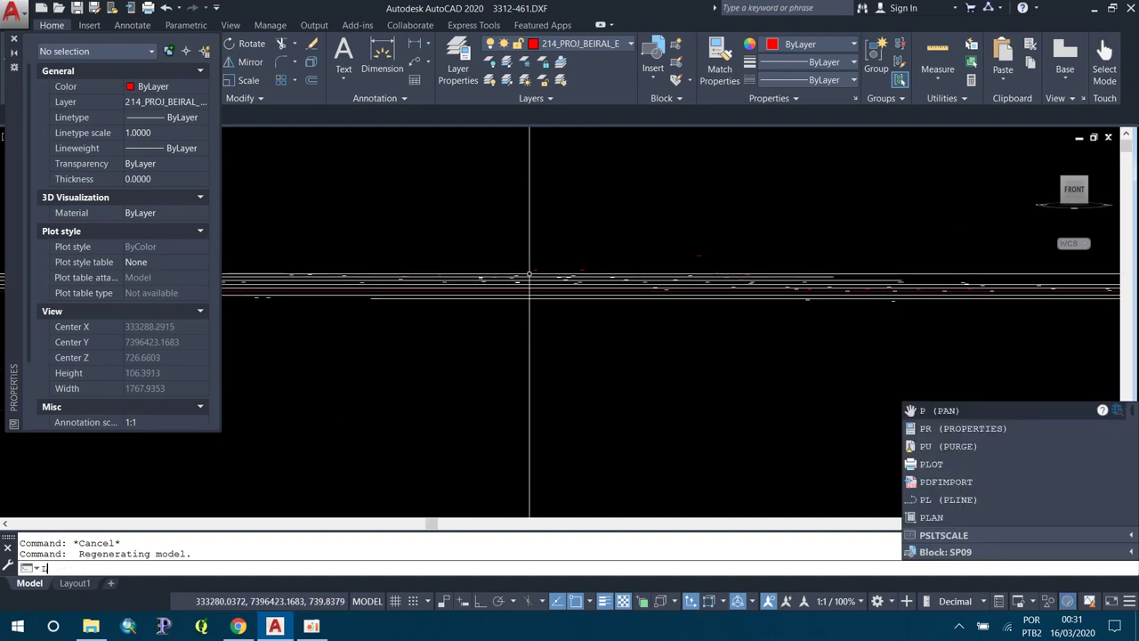
key(Return)
key(Return)
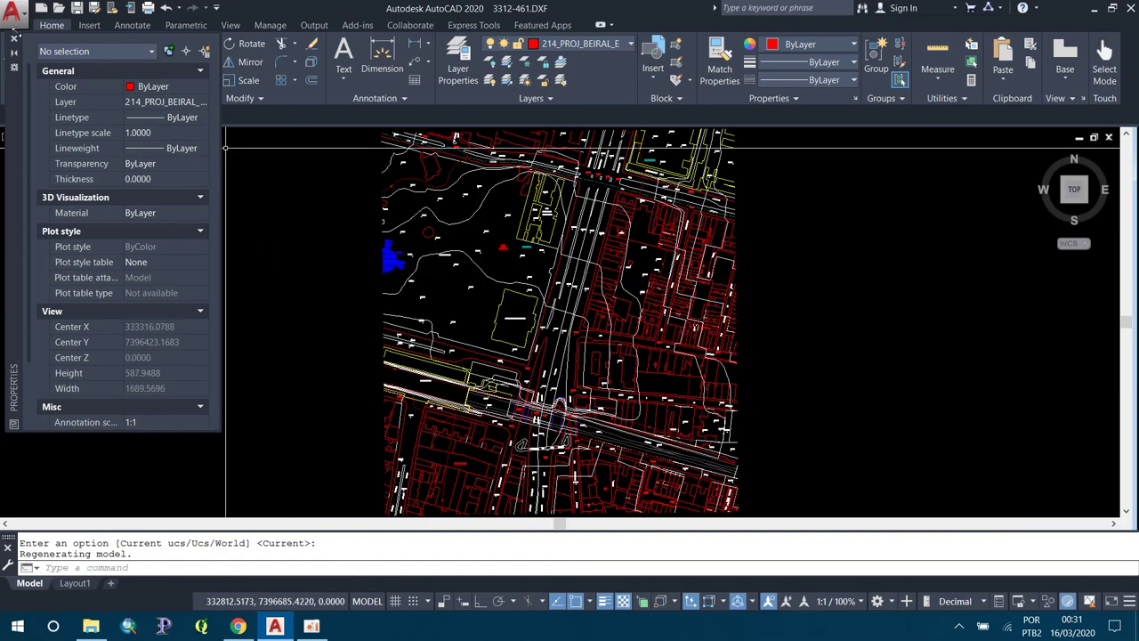
- Close the Properties palette and zoom to extents to fit the whole map
click(15, 39)
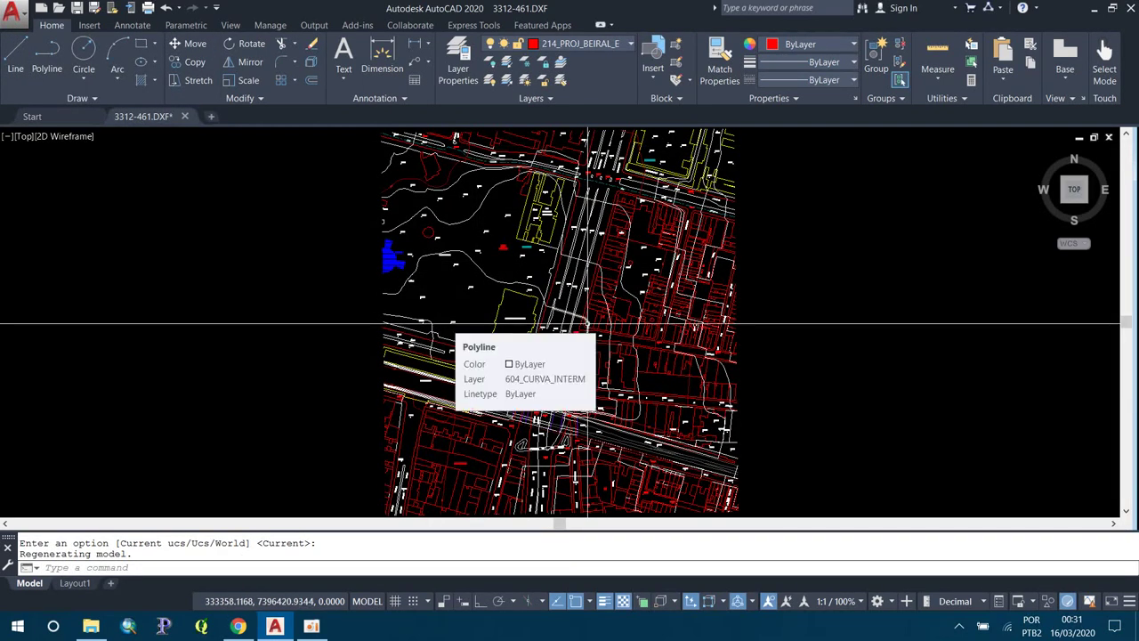
scroll(587, 325, down, 4)
scroll(587, 325, up, 2)
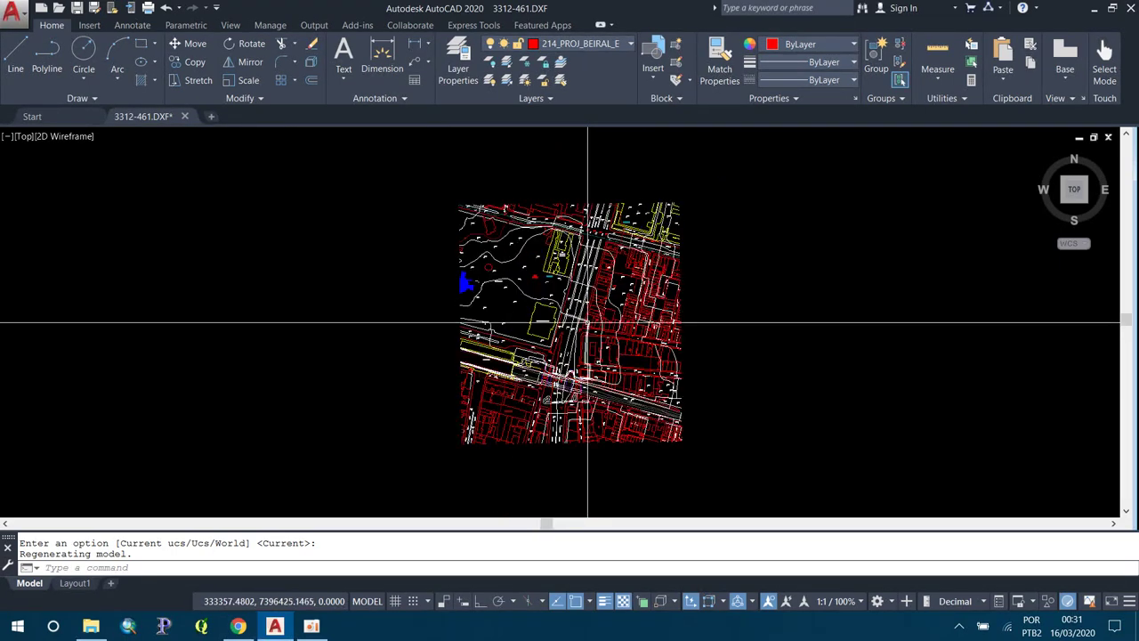
middle_click(472, 179)
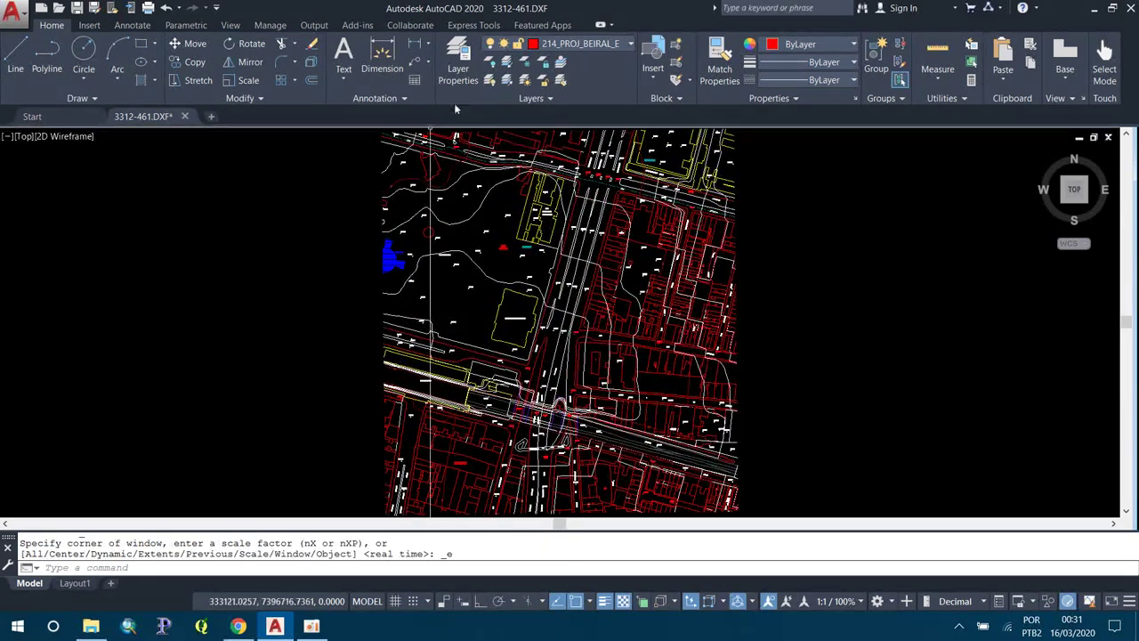
- Run Express Tools Flatten on a window selection of all 1278 objects, answering No to removing hidden lines
click(475, 25)
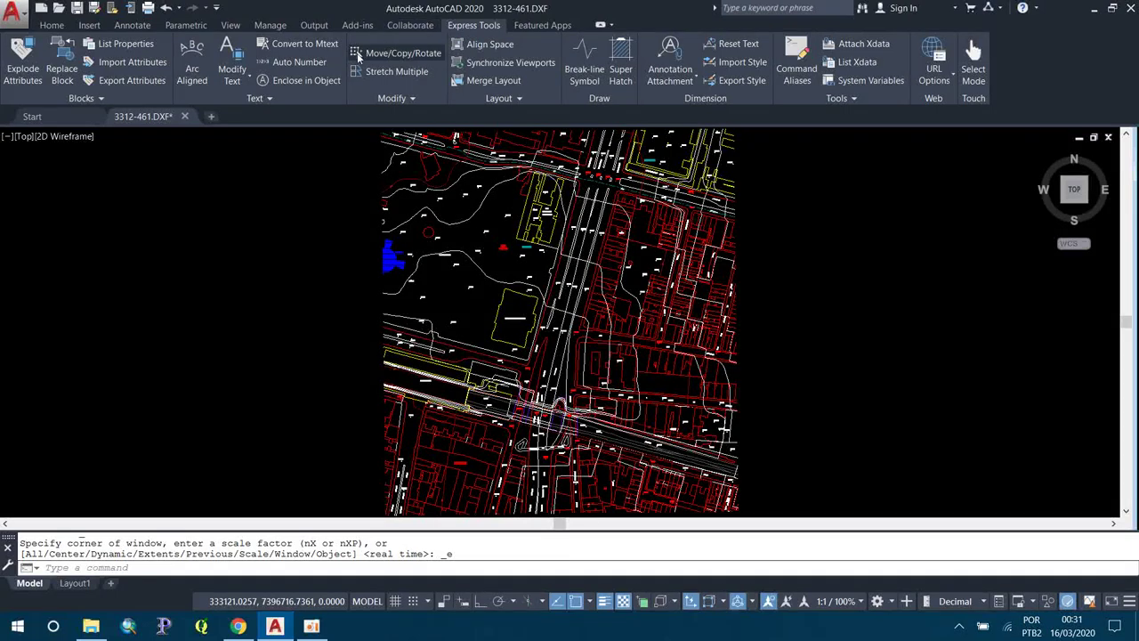
click(377, 98)
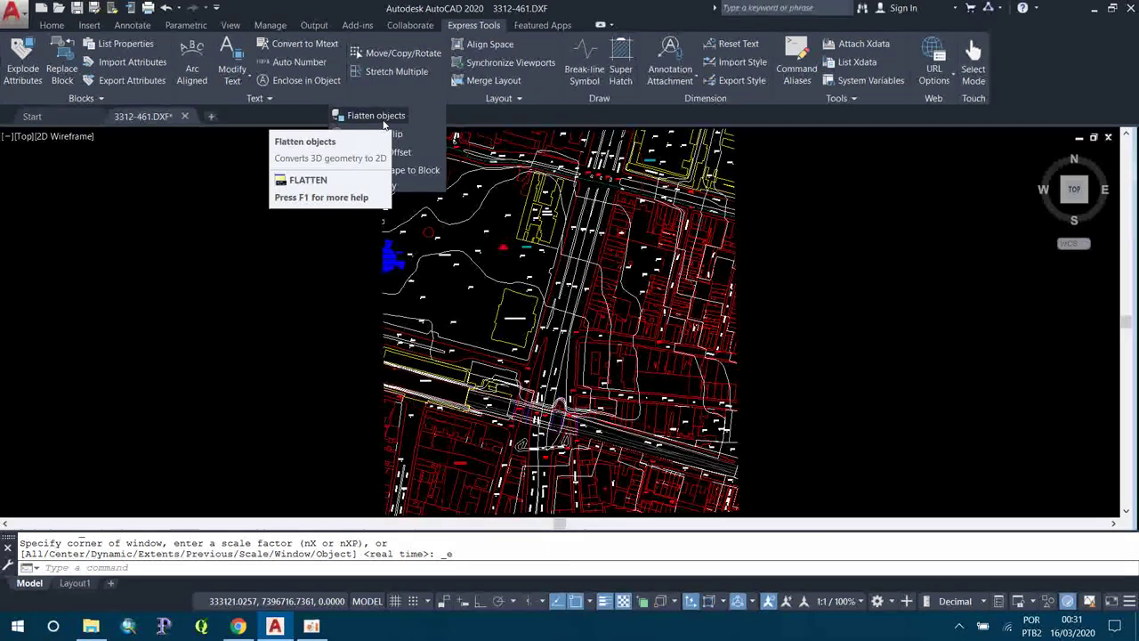
click(384, 125)
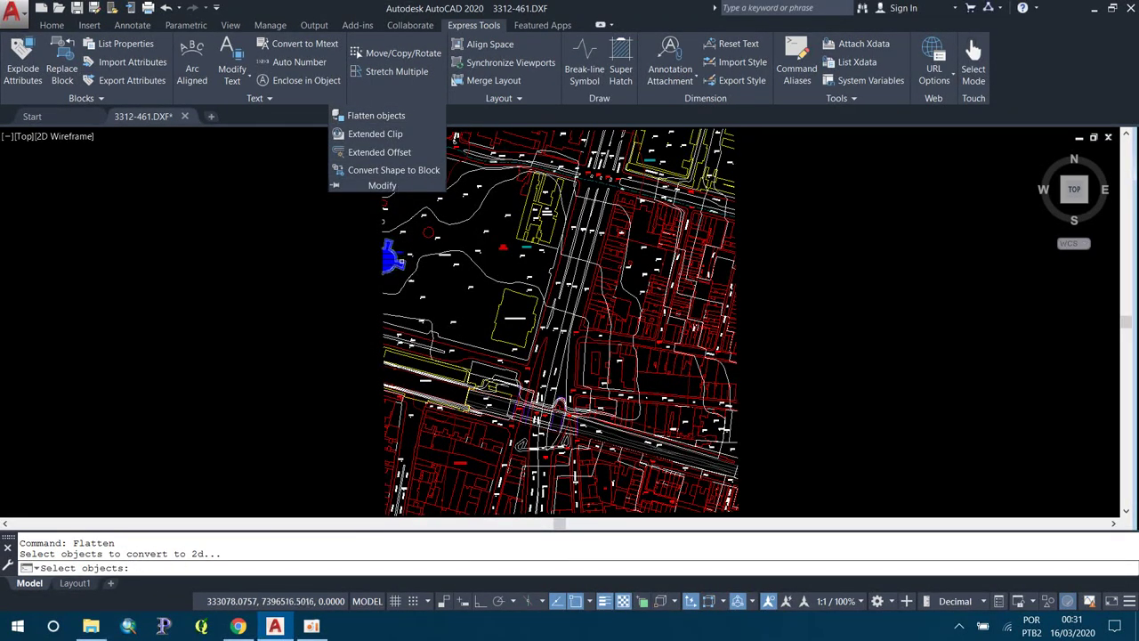
scroll(419, 290, down, 4)
click(382, 211)
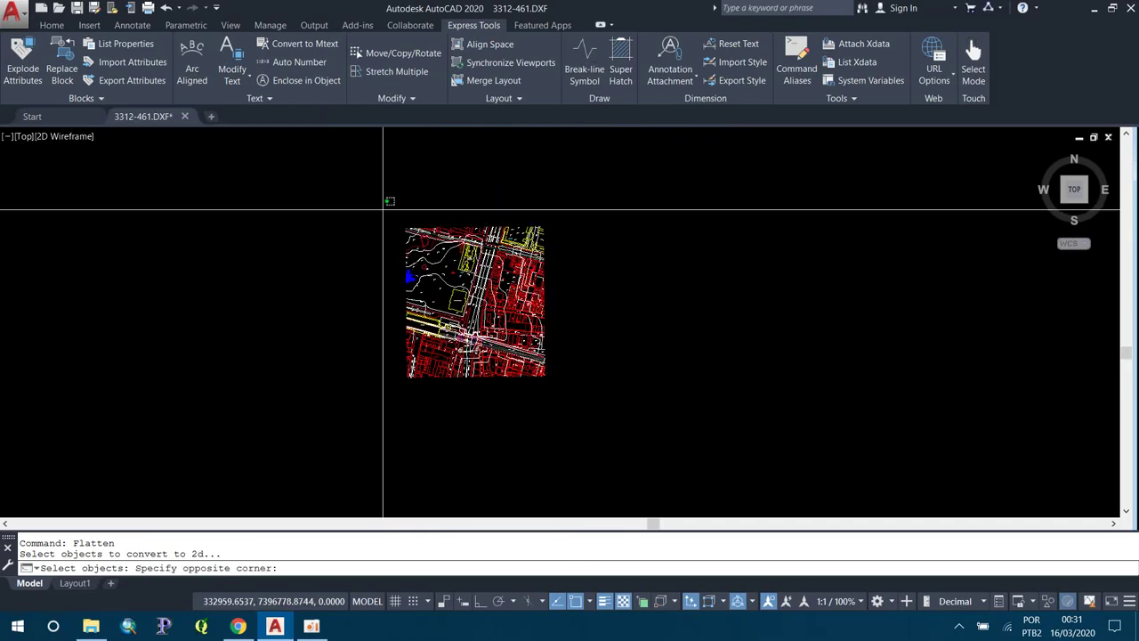
click(554, 380)
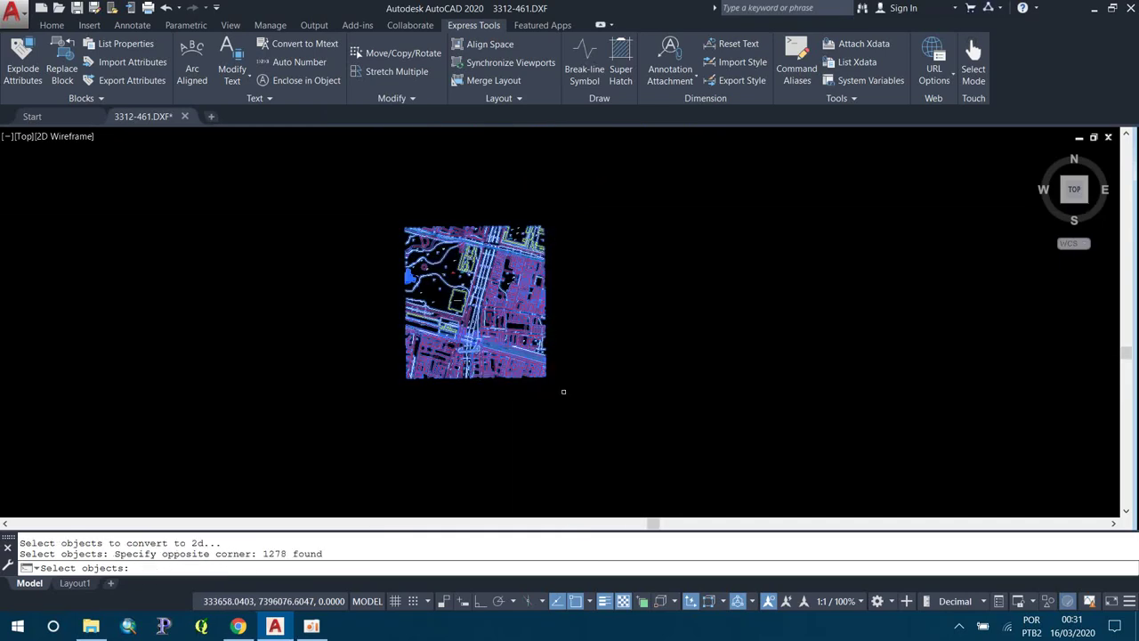
key(Return)
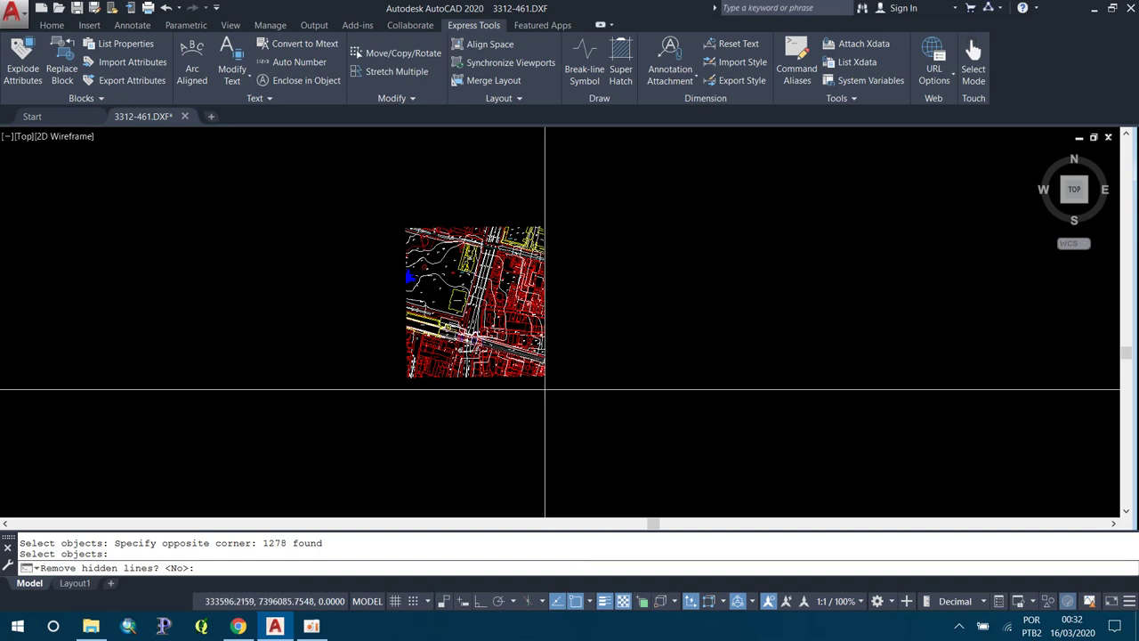
scroll(452, 367, up, 2)
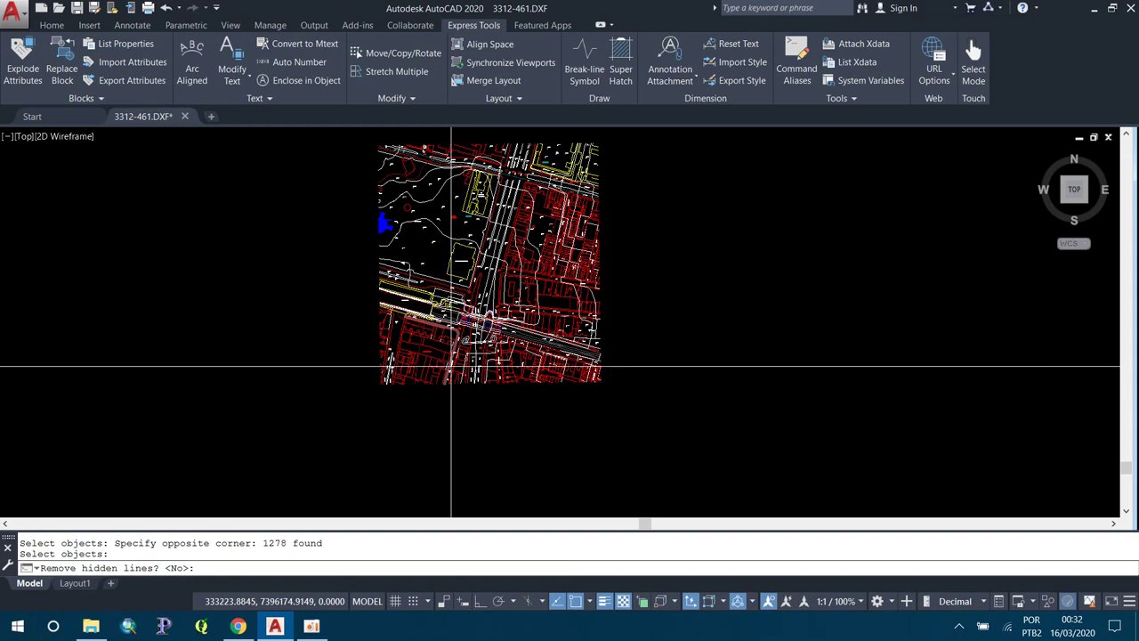
key(Return)
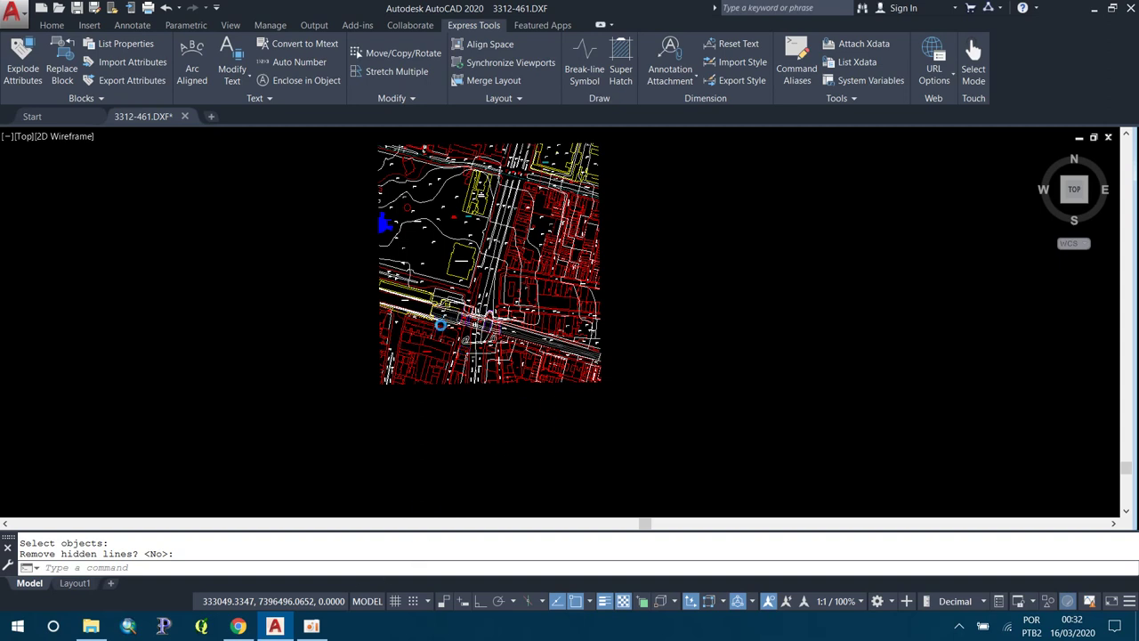
click(310, 628)
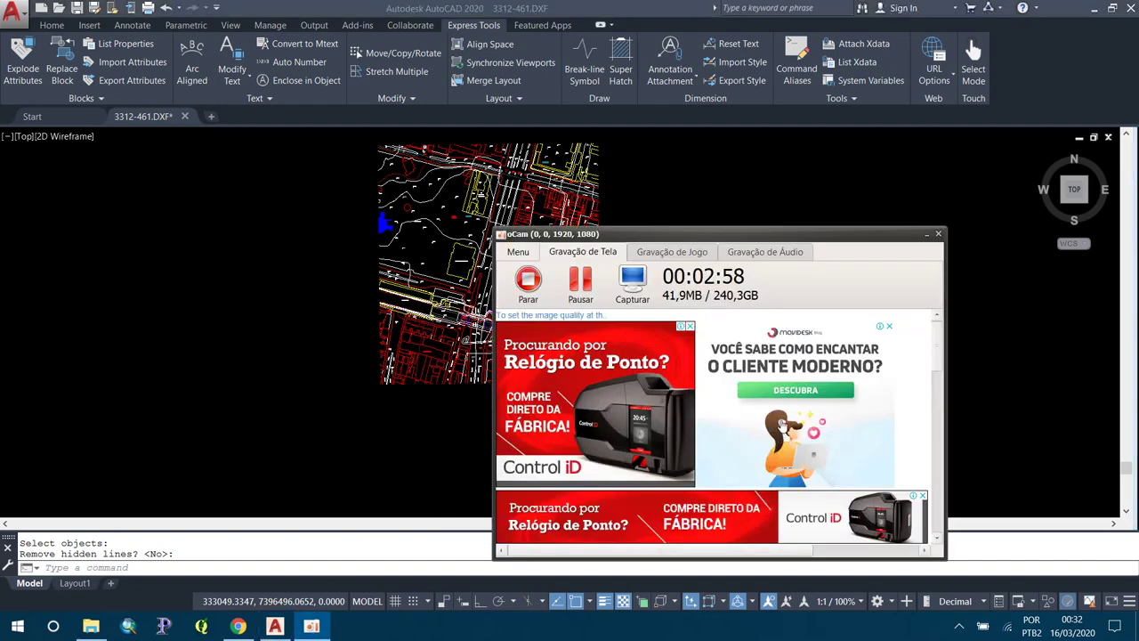
click(342, 335)
scroll(343, 335, up, 3)
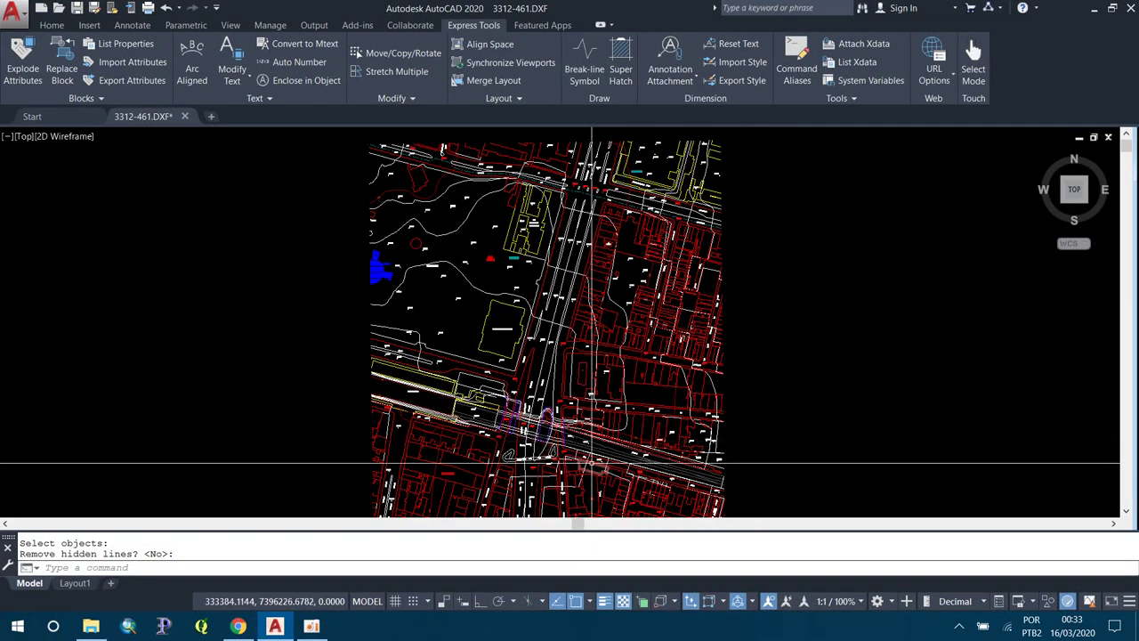
mouse_move(1067, 203)
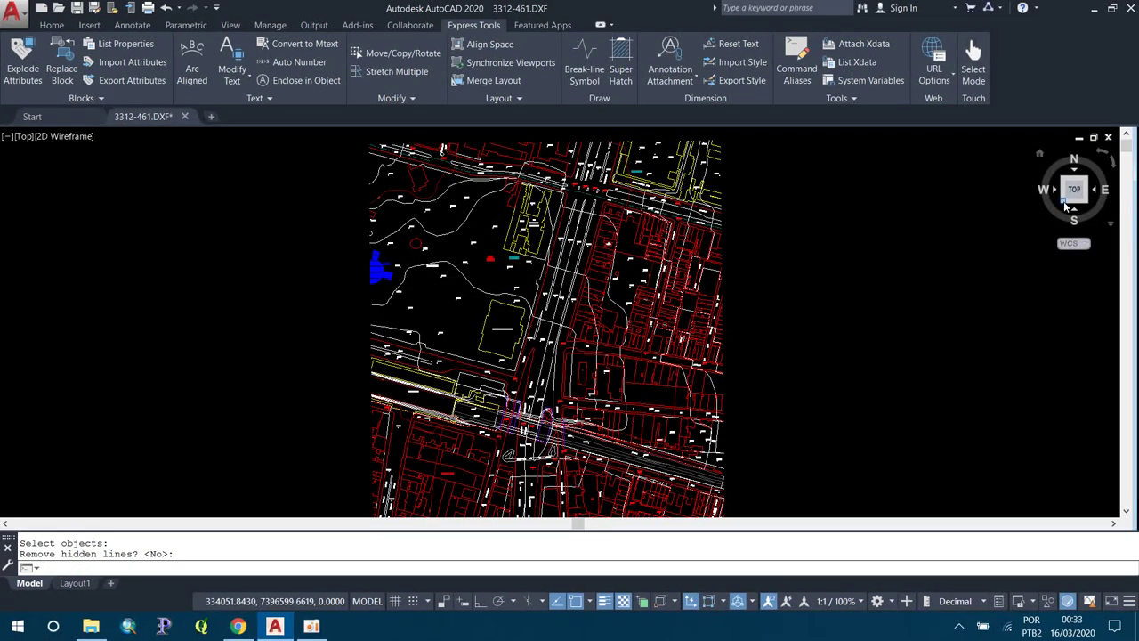
- View the flattened map from southwest isometric, then edge-on from Front
drag(1063, 201, 795, 276)
key(Return)
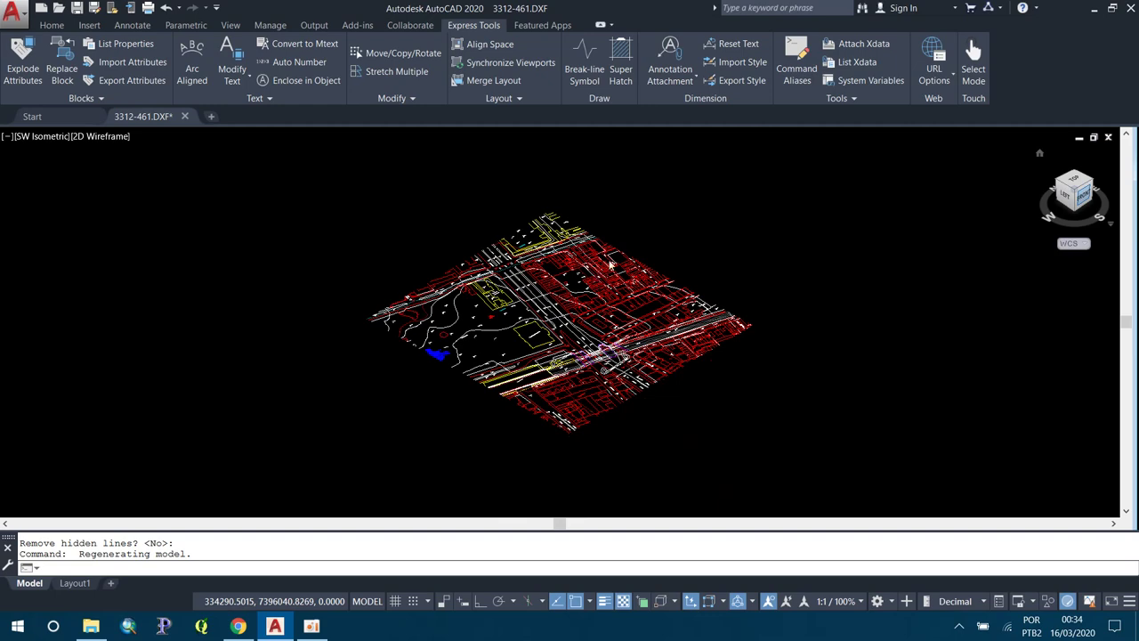
click(1079, 203)
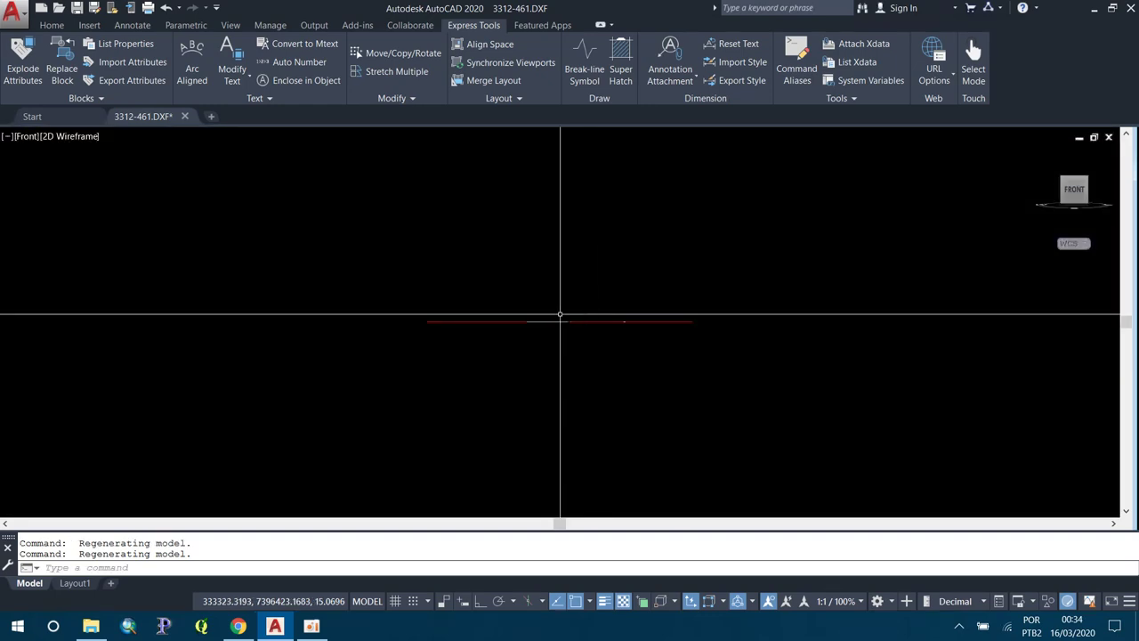
- Zoom to confirm the map is a flat line, then close 3312-461.DXF without saving
scroll(458, 354, down, 10)
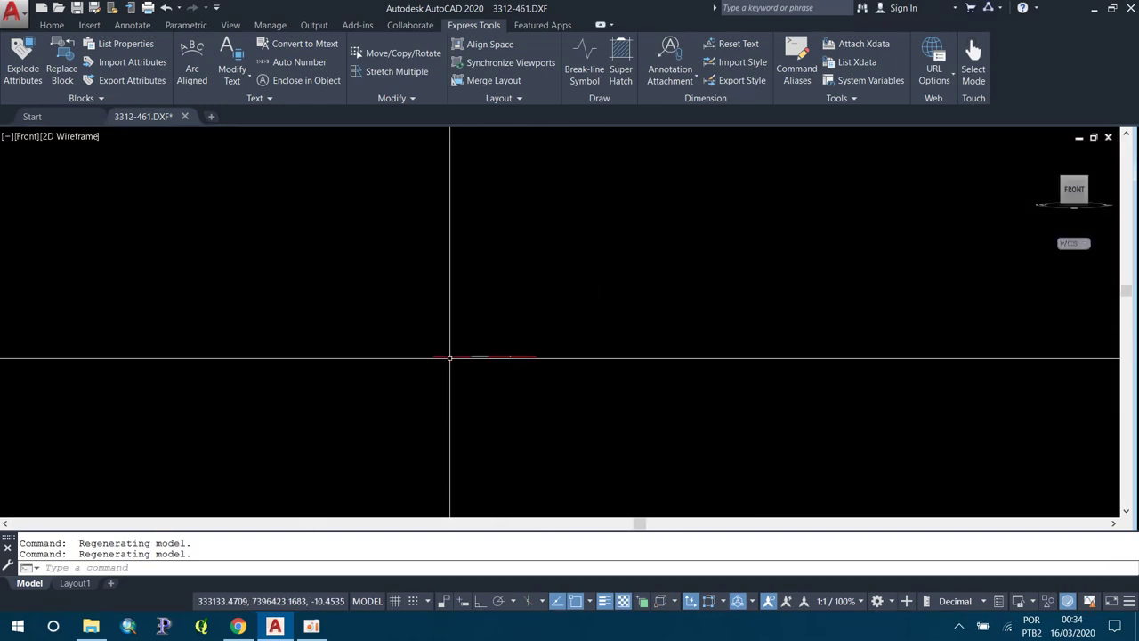
scroll(467, 364, up, 3)
scroll(472, 377, up, 3)
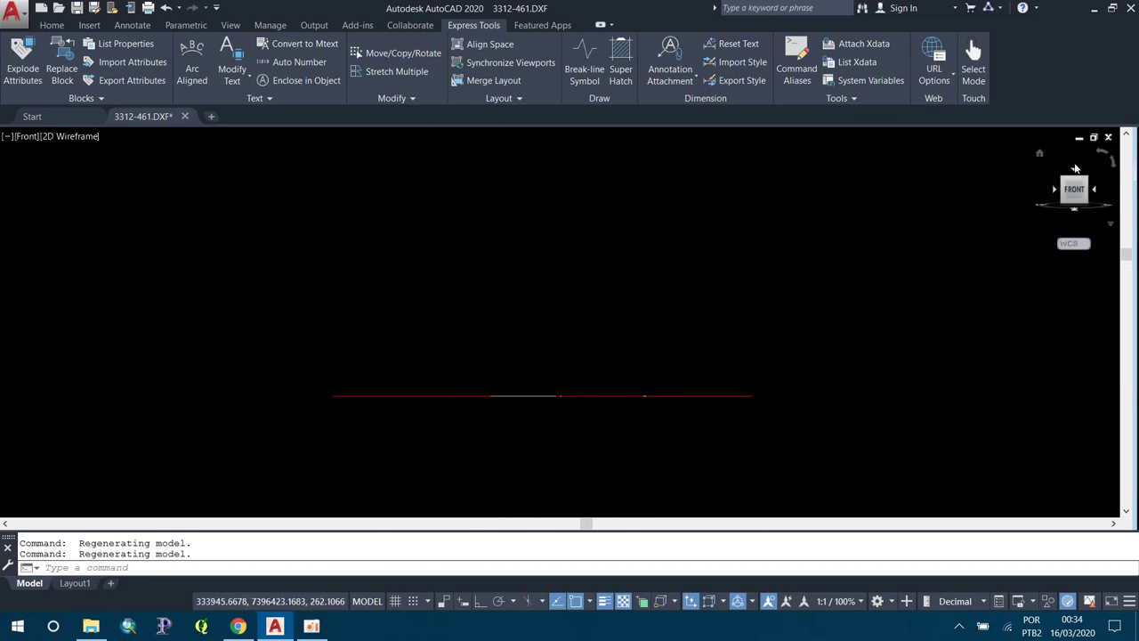
click(1108, 137)
click(608, 347)
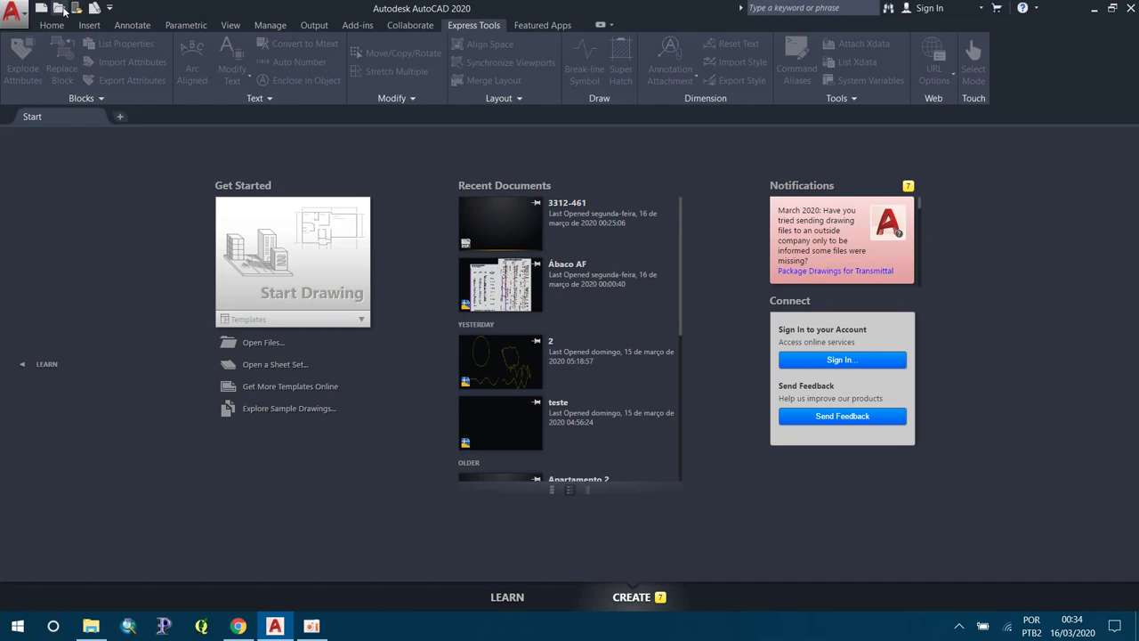
- Open 3312-461.DXF from Downloads\3312-461 with Files of type set to DXF
click(60, 8)
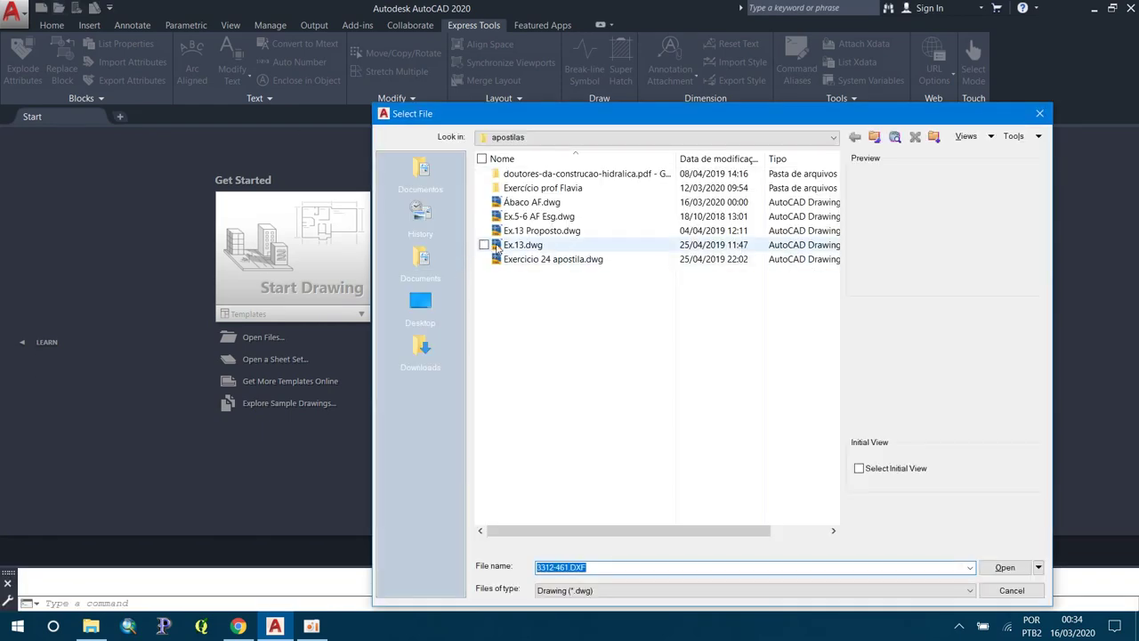
click(511, 137)
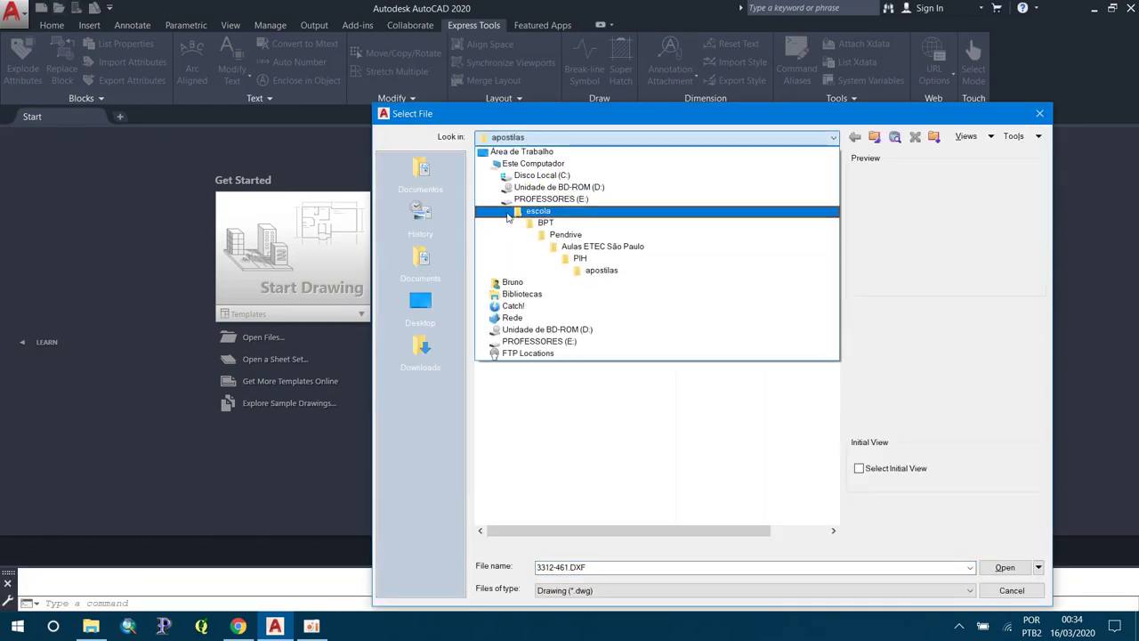
click(516, 281)
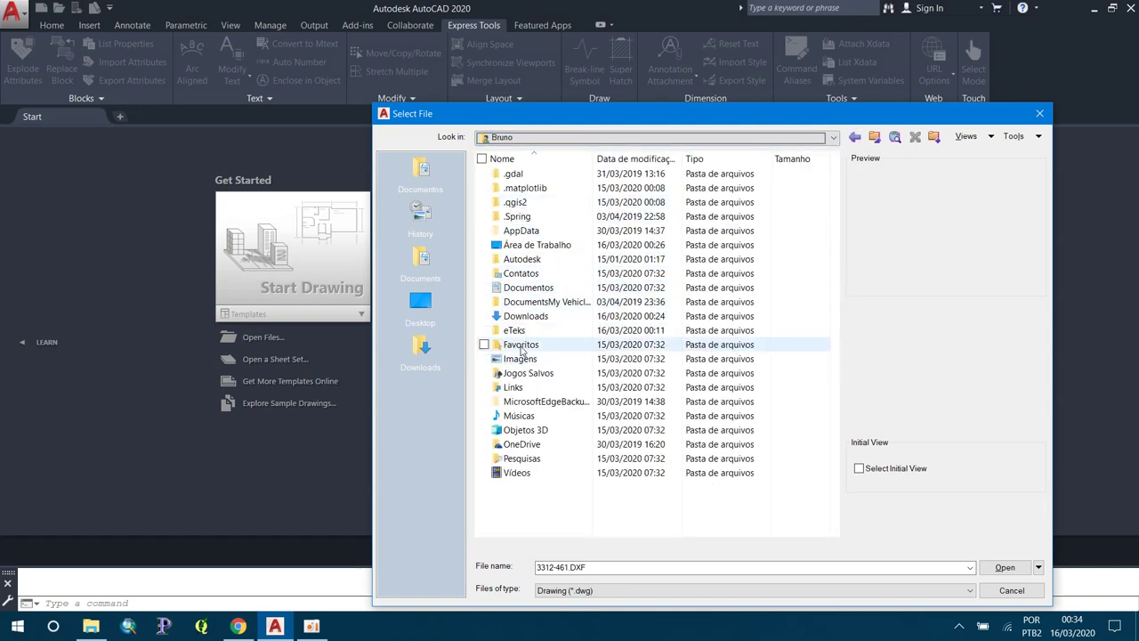
double_click(514, 316)
double_click(521, 174)
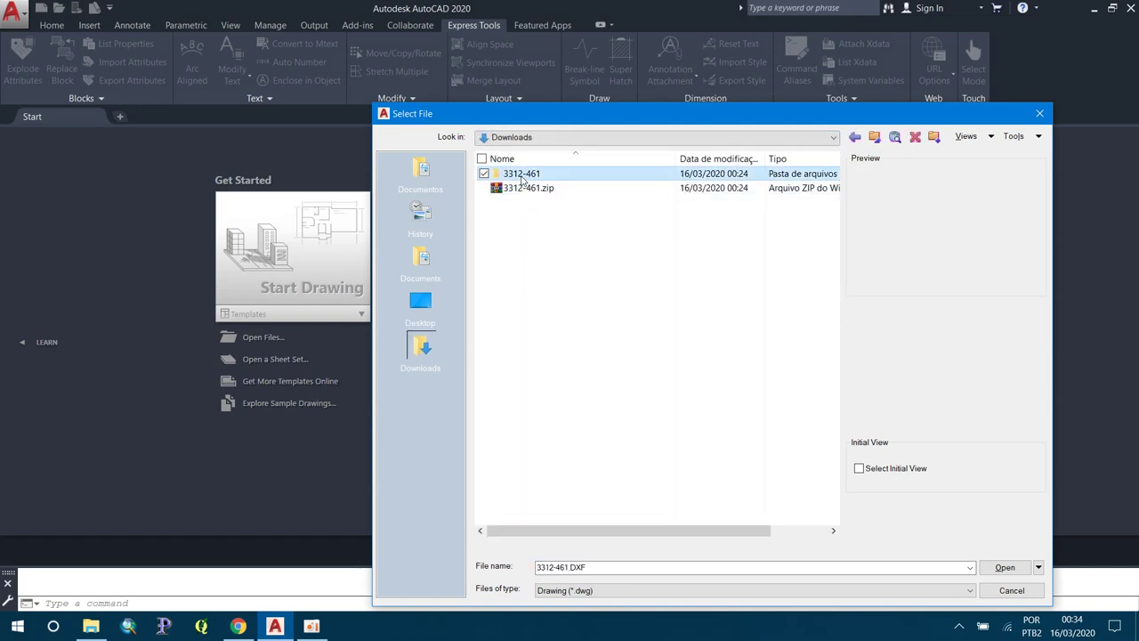
click(582, 590)
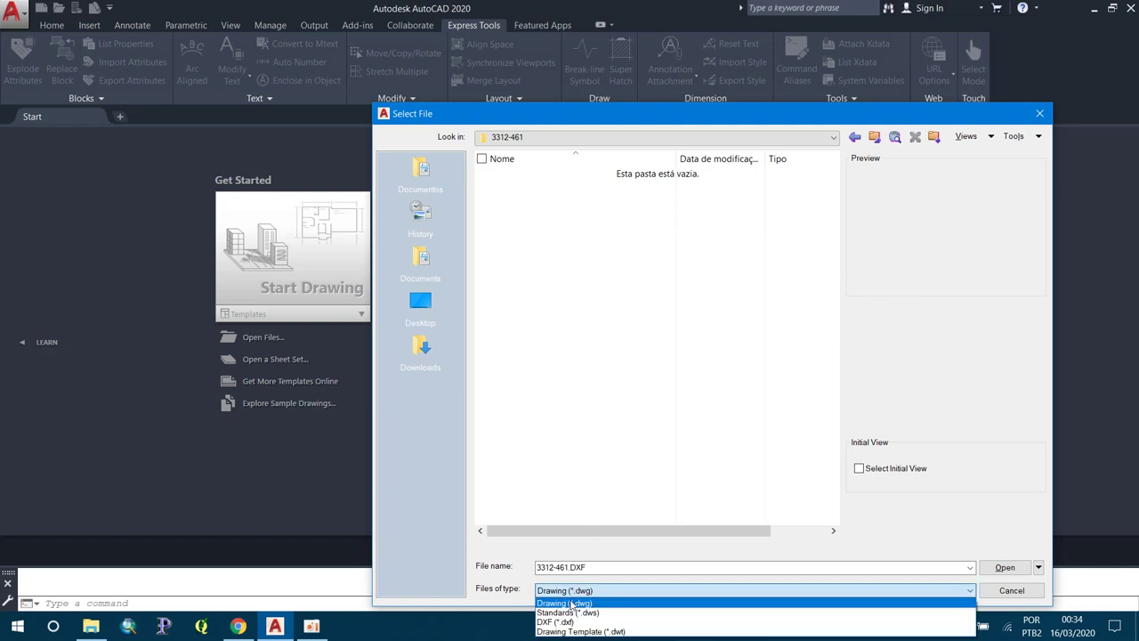
click(567, 617)
double_click(551, 184)
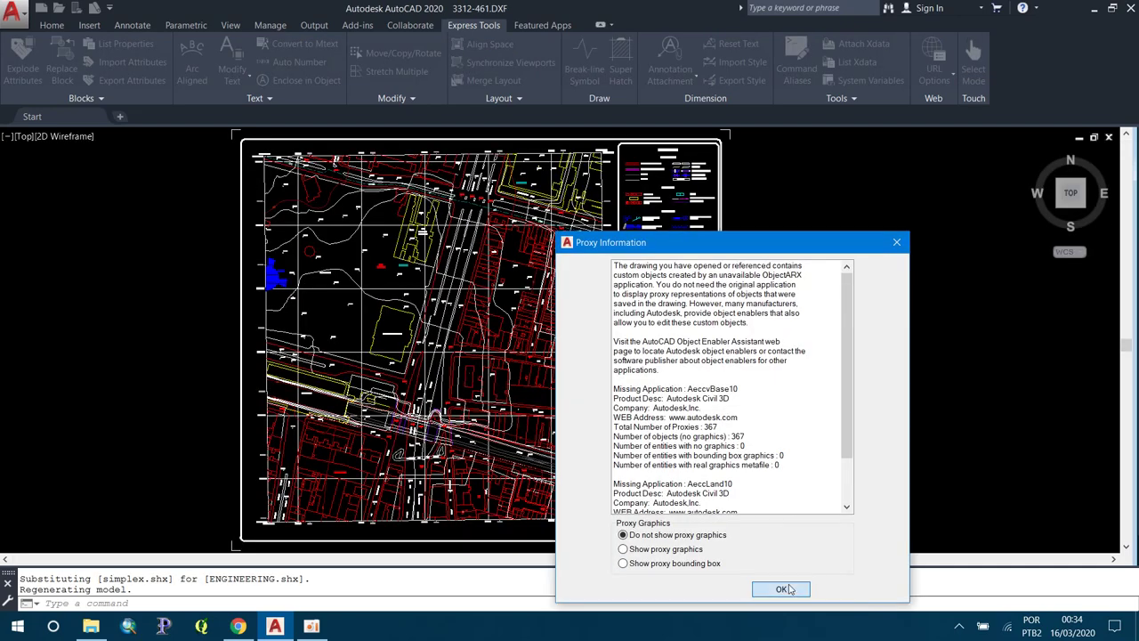
- Dismiss the Proxy Information notice and zoom out to show the full map sheet with title block
click(787, 589)
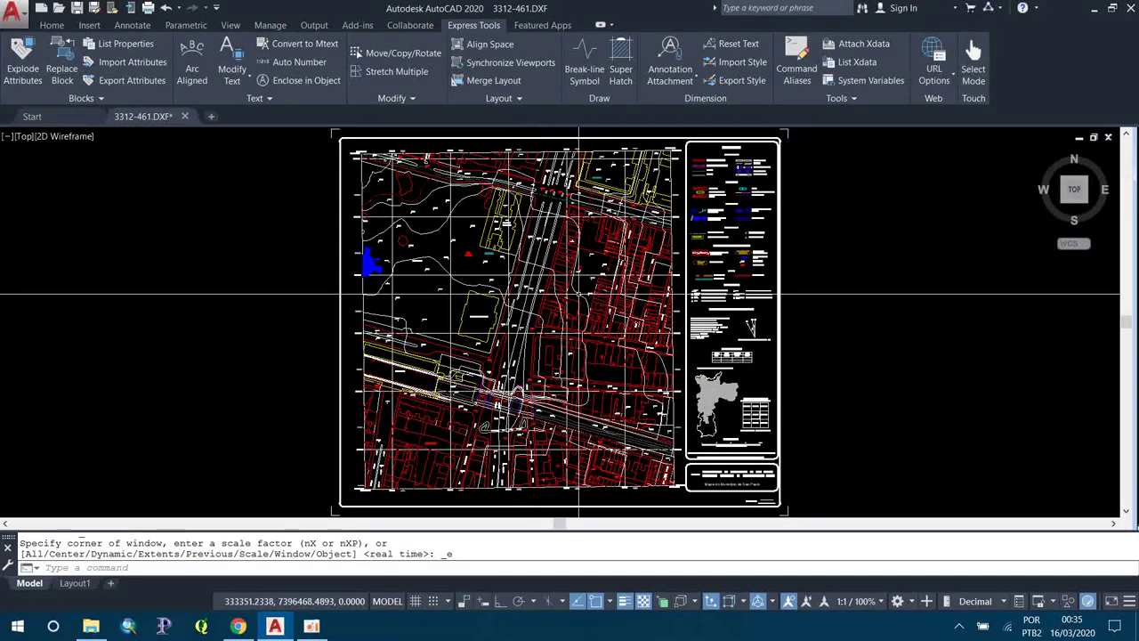
scroll(578, 276, down, 3)
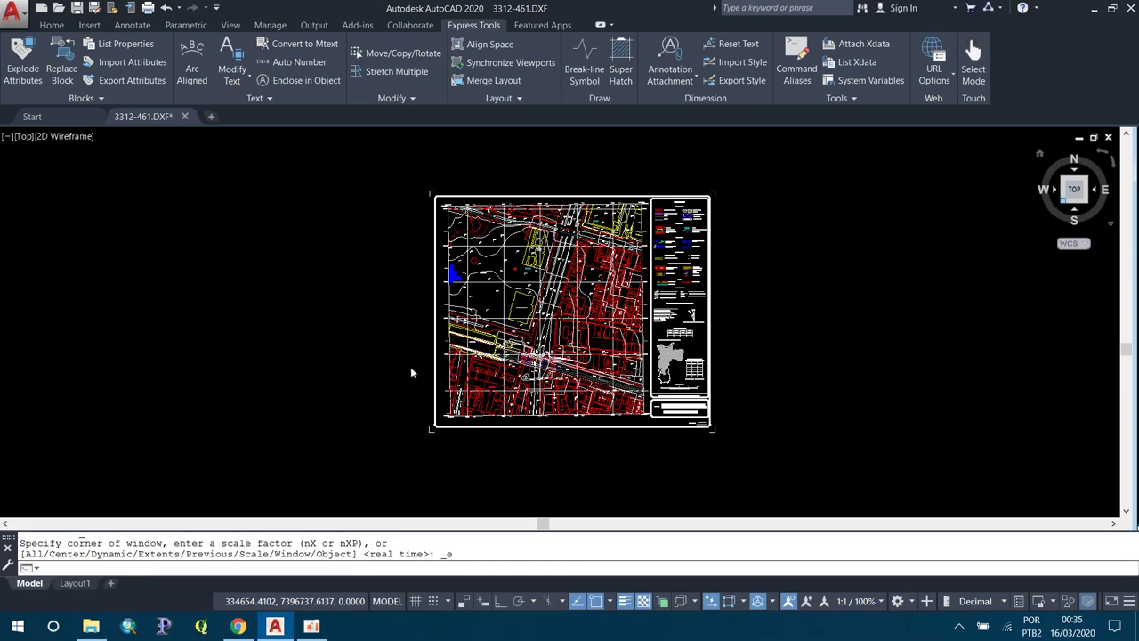
key(ctrl+shift+F5)
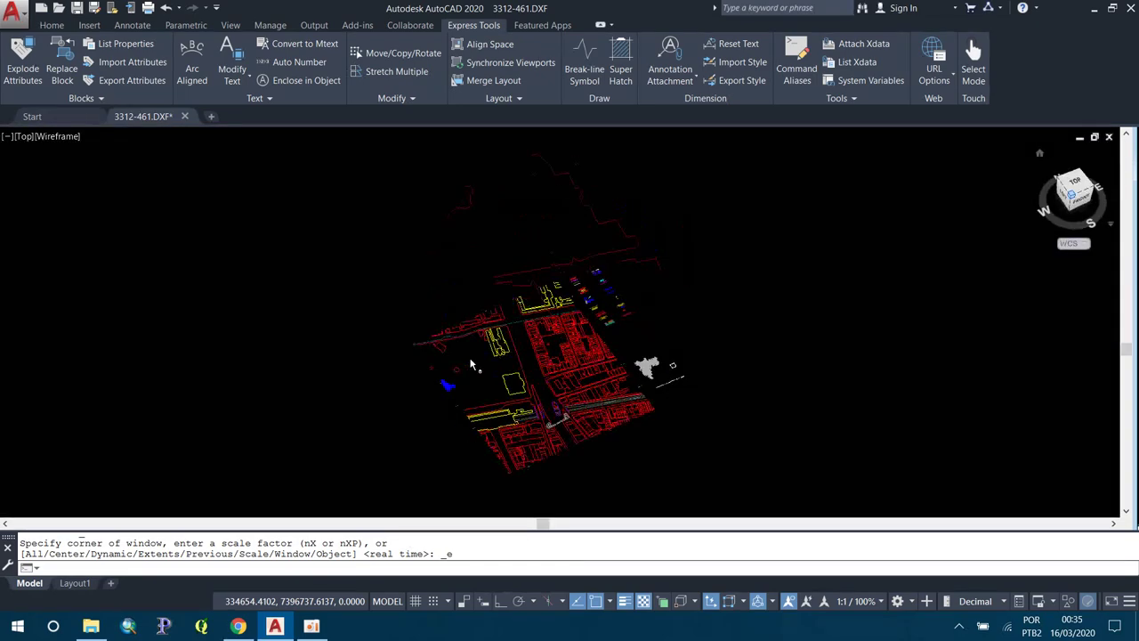
- Orbit the isometric view toward a near-front angle to see both layers in 3D
shift+middle_drag(516, 267, 511, 276)
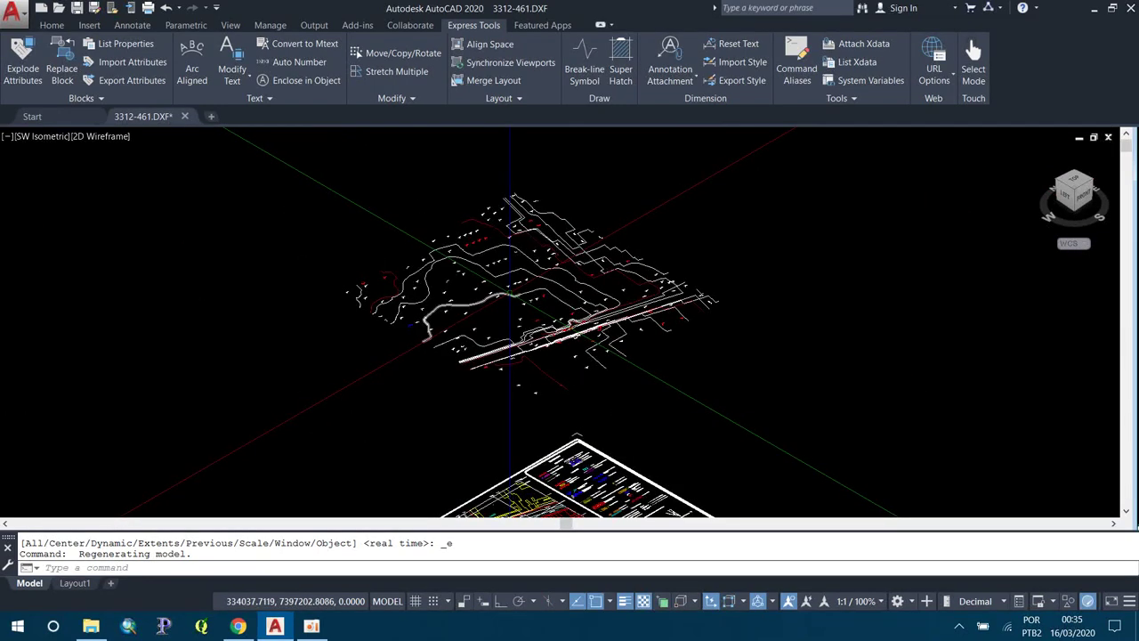
scroll(517, 265, up, 2)
scroll(516, 265, down, 3)
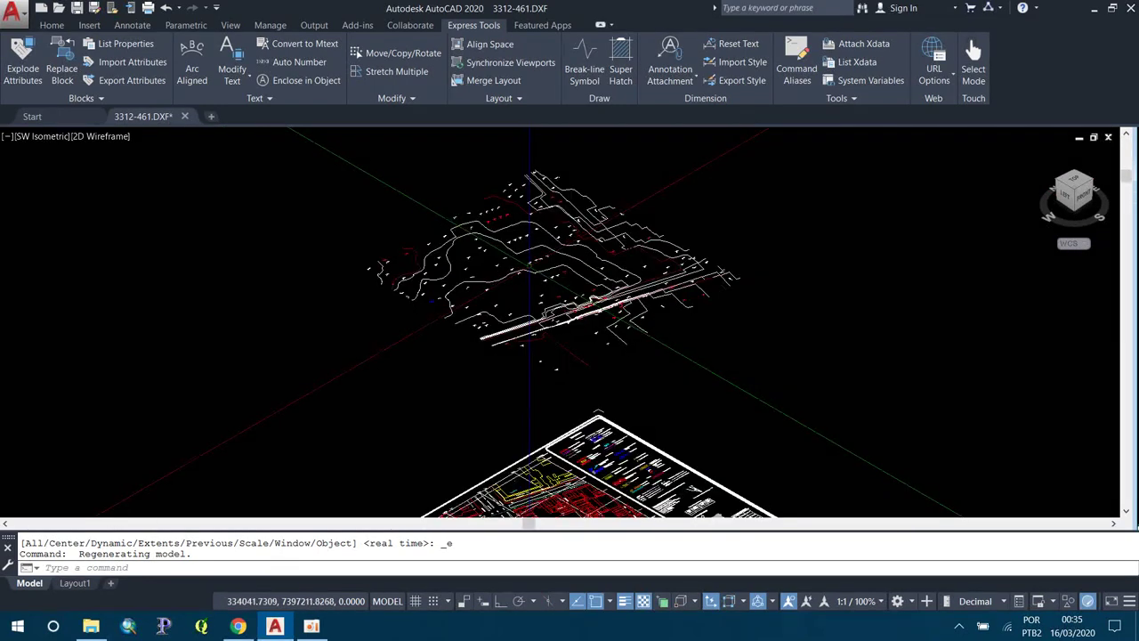
scroll(517, 265, down, 1)
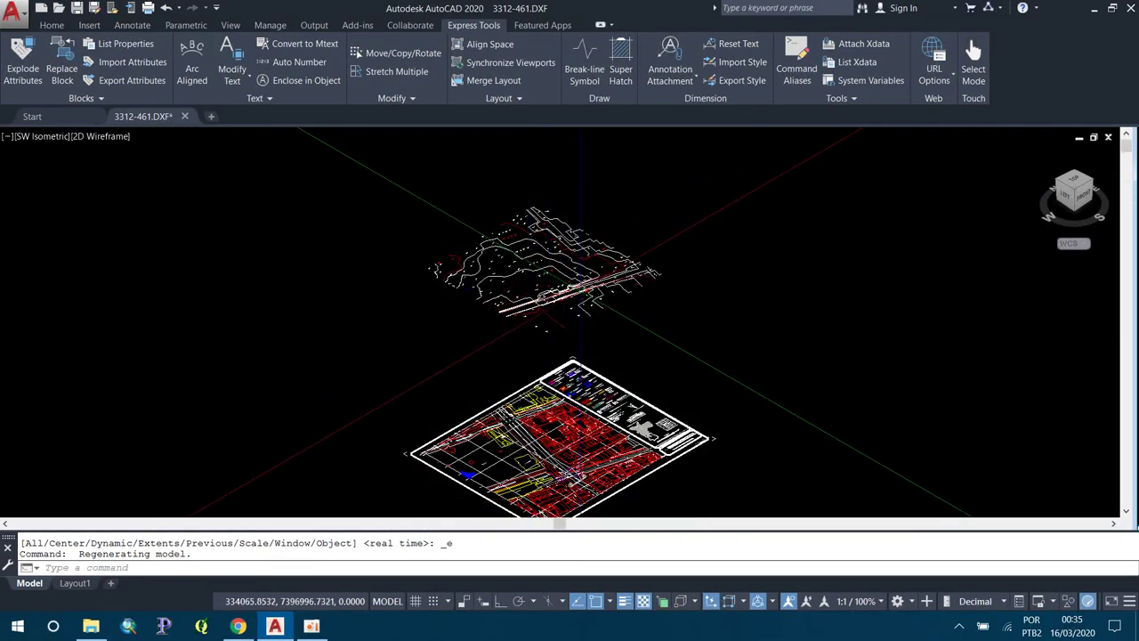
mouse_move(534, 276)
shift+middle_down()
mouse_move(479, 225)
mouse_move(499, 294)
shift+middle_up()
- Window-select the 458 floating contour objects and open their Properties
click(372, 152)
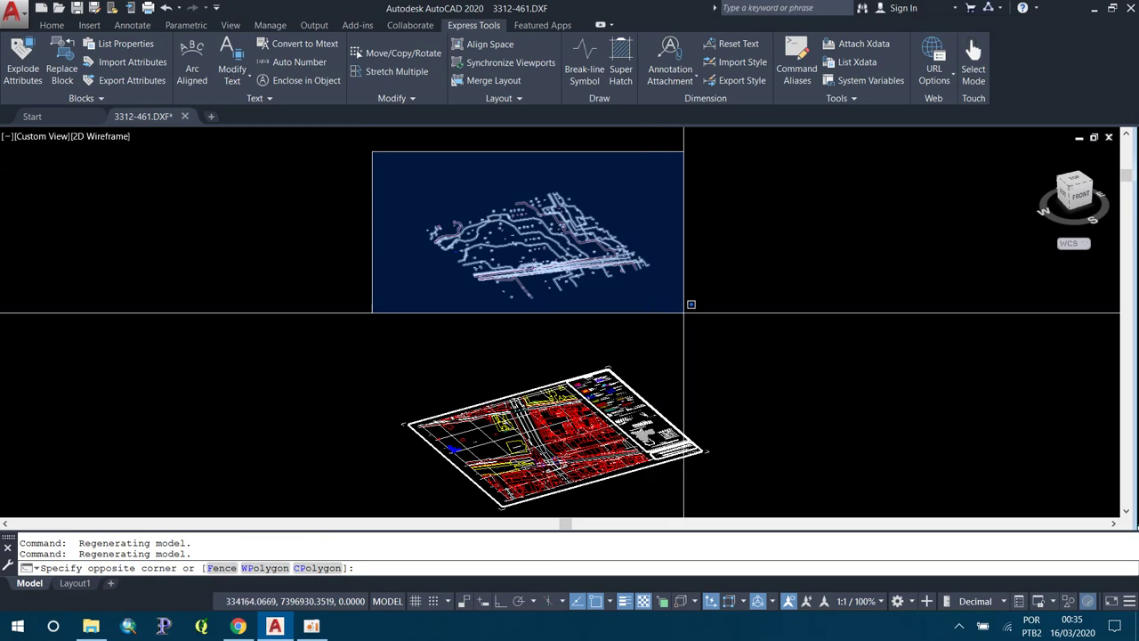
click(678, 301)
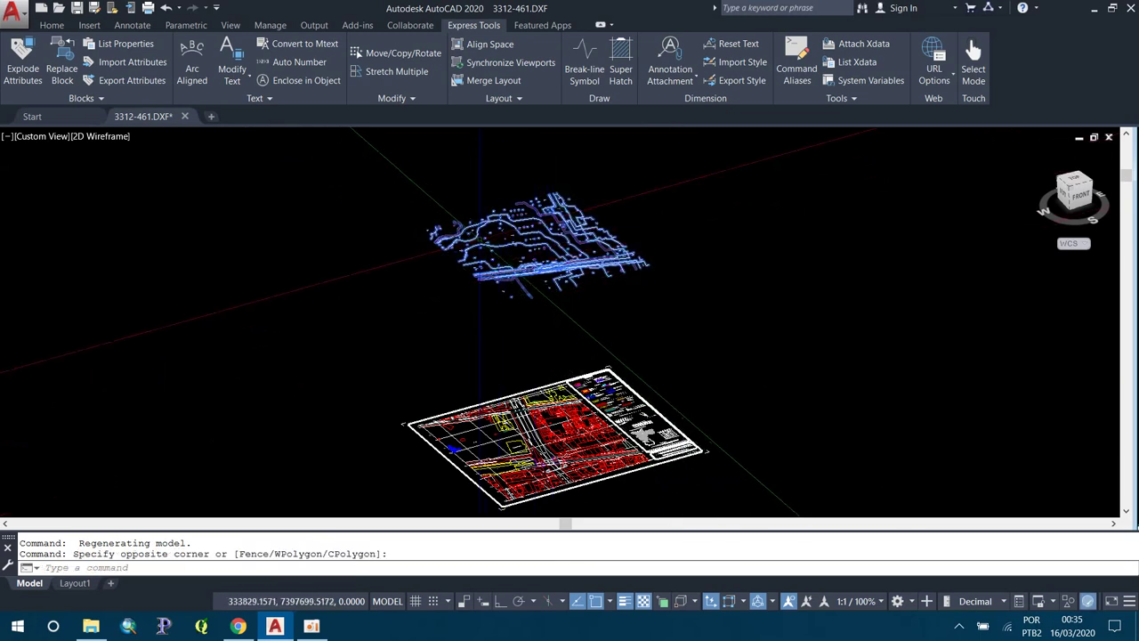
right_click(480, 238)
click(525, 521)
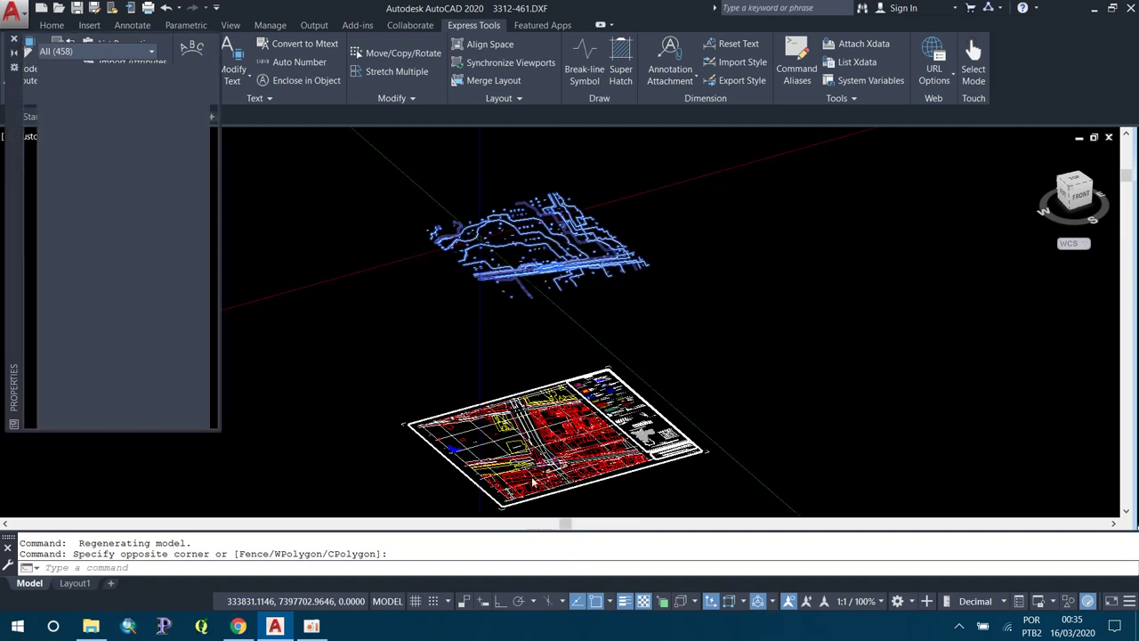
- Filter the selection to Block Reference and set their Position Z to 0
click(104, 52)
click(92, 82)
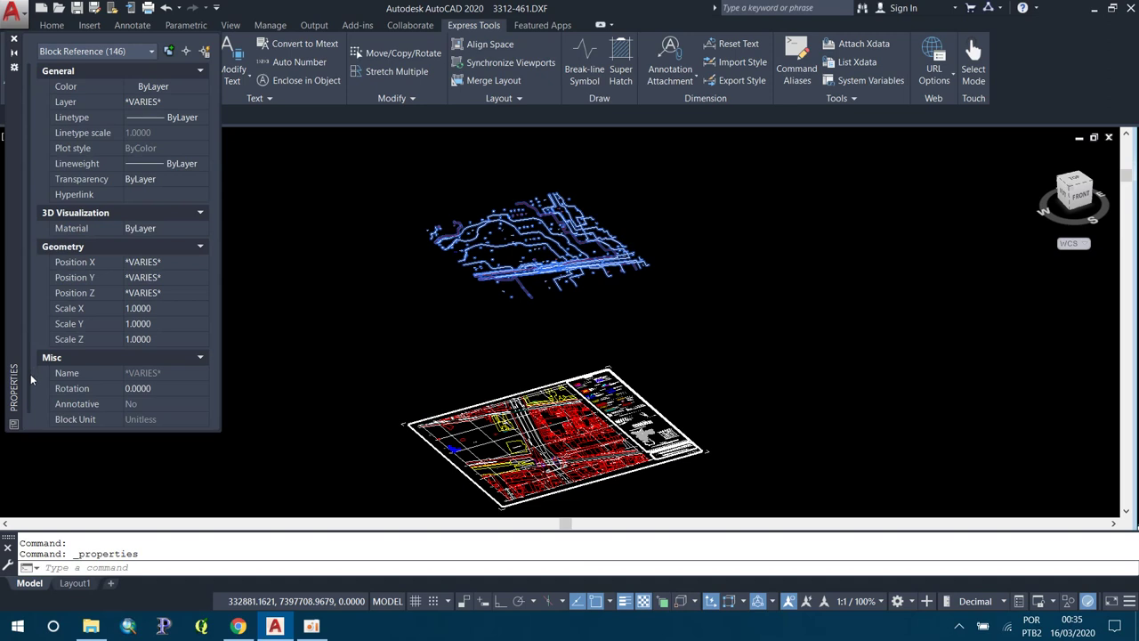
text(0)
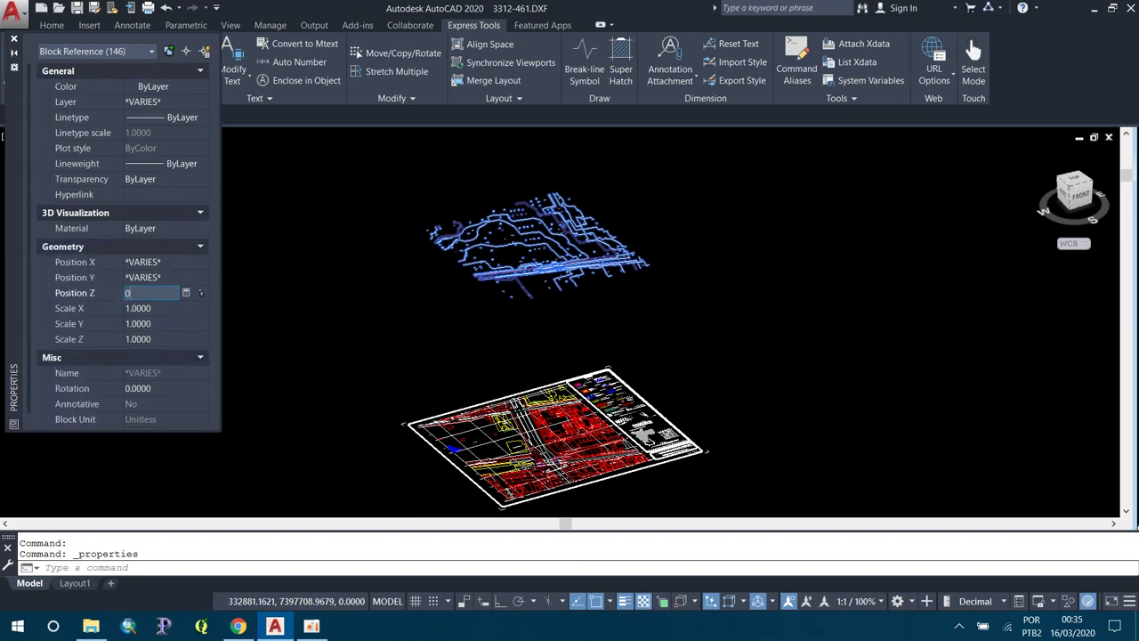
key(Return)
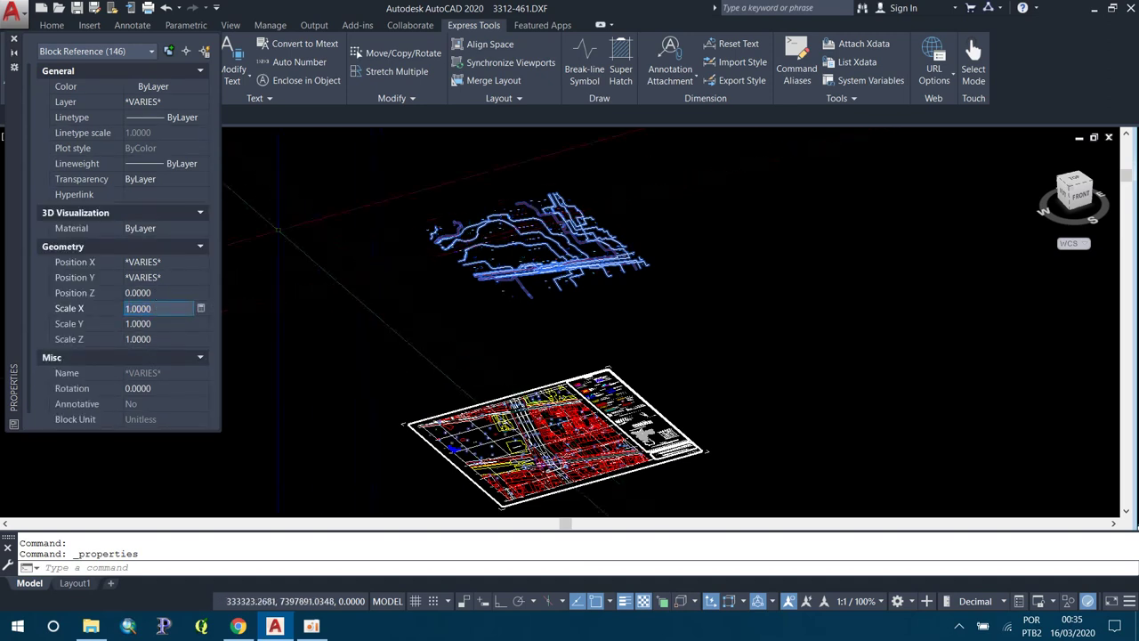
- Filter to the 153 Text objects and set their Position Z to 0
click(123, 57)
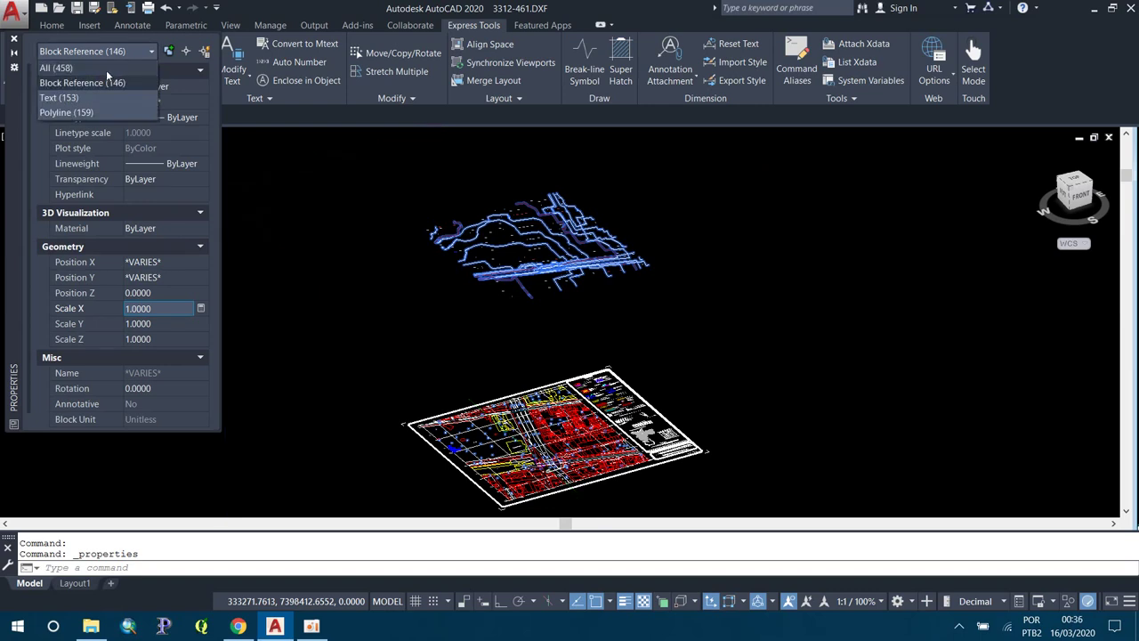
click(82, 94)
click(82, 97)
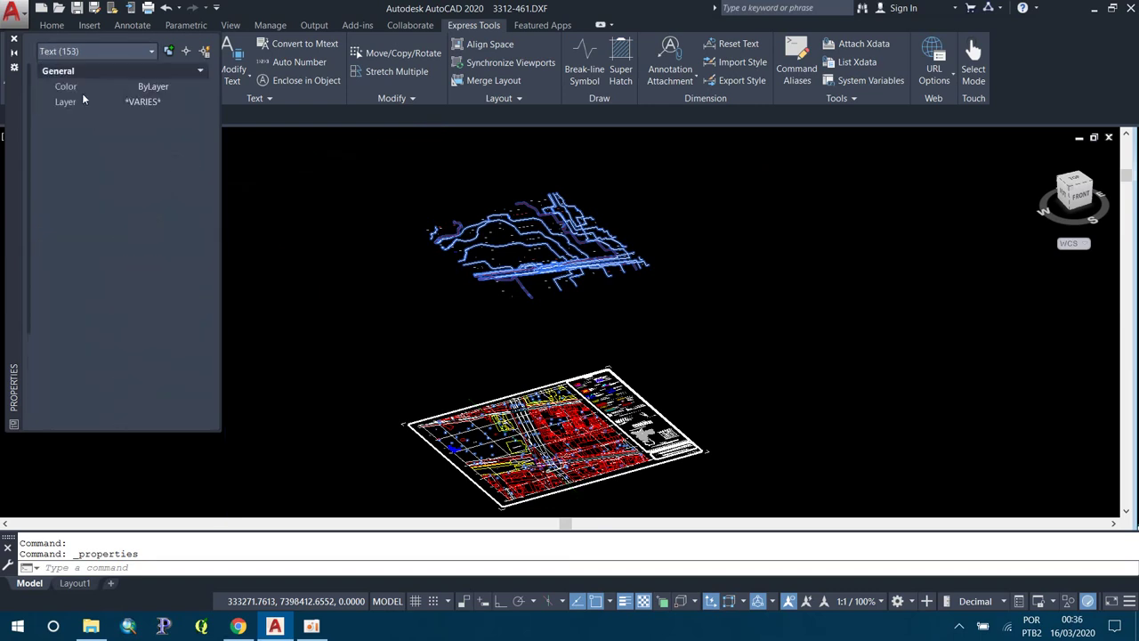
scroll(27, 263, down, 2)
scroll(26, 283, down, 1)
scroll(26, 298, down, 1)
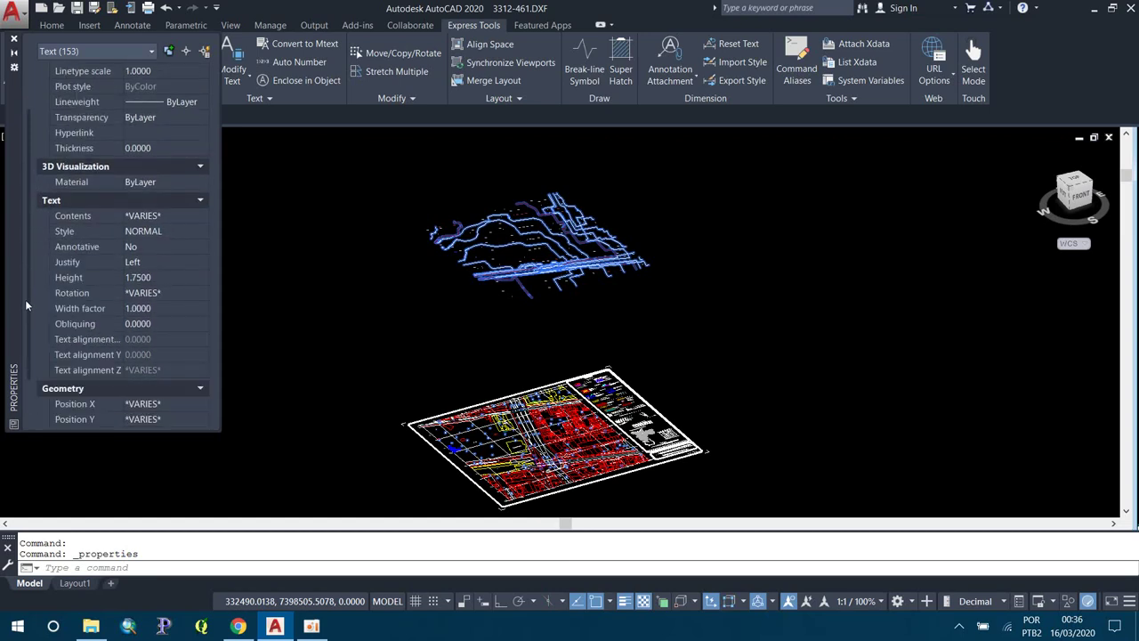
click(138, 371)
scroll(29, 356, down, 2)
scroll(30, 391, down, 2)
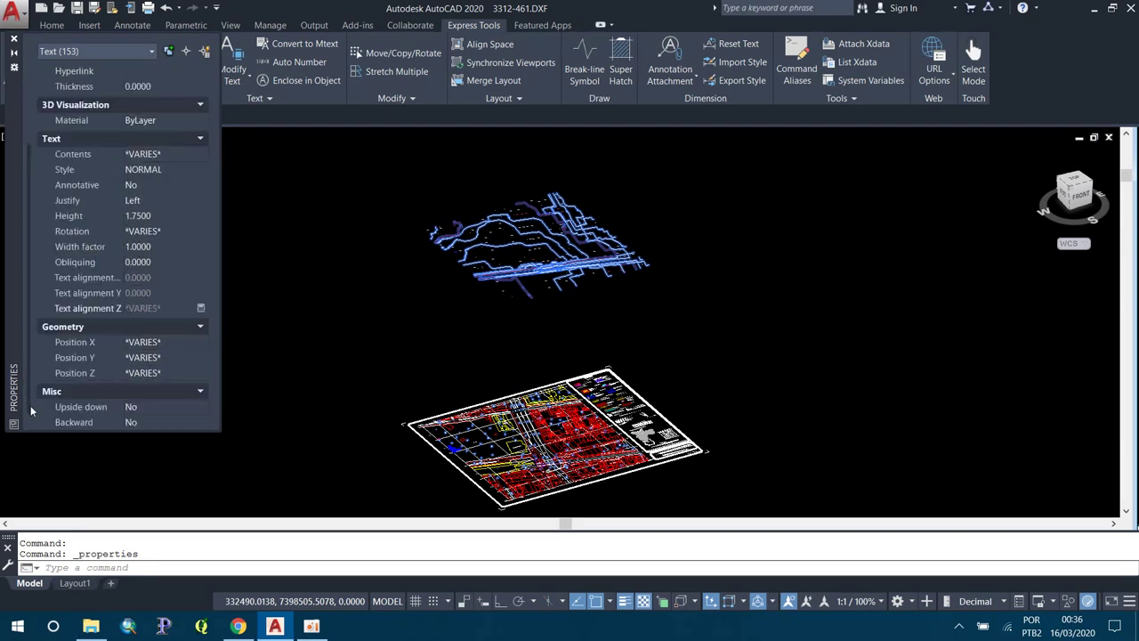
click(156, 373)
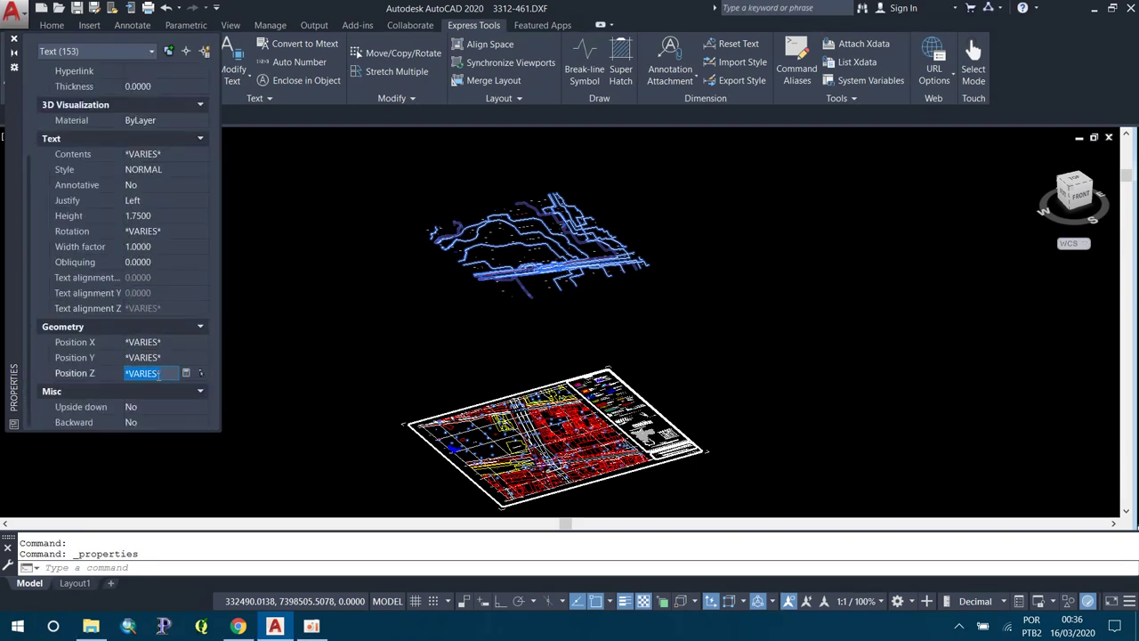
text(0)
key(Return)
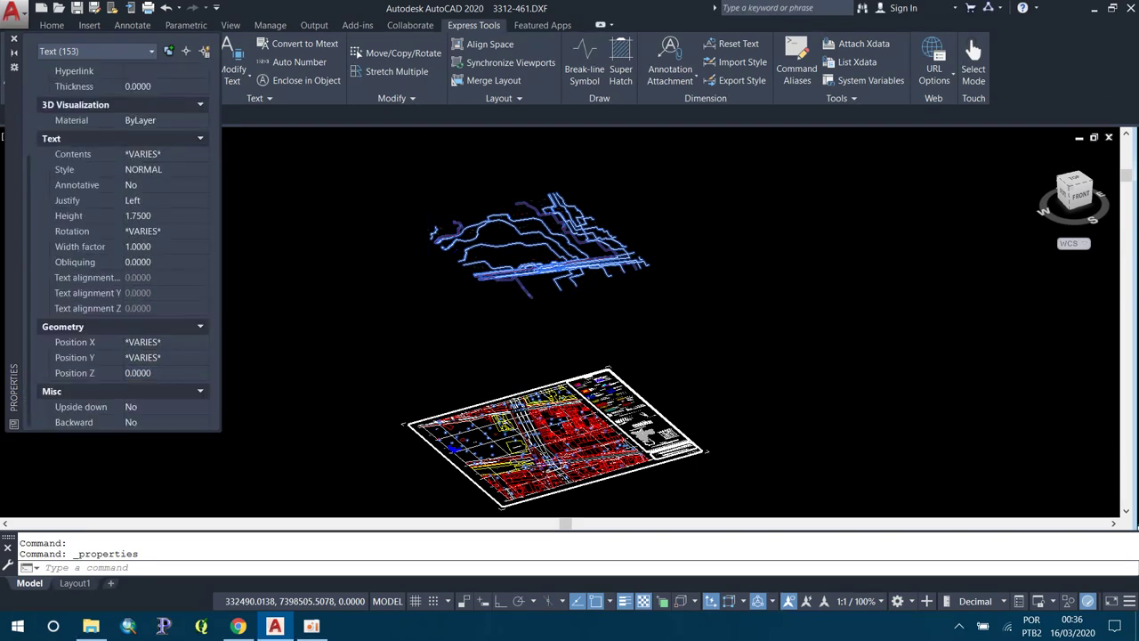
click(106, 51)
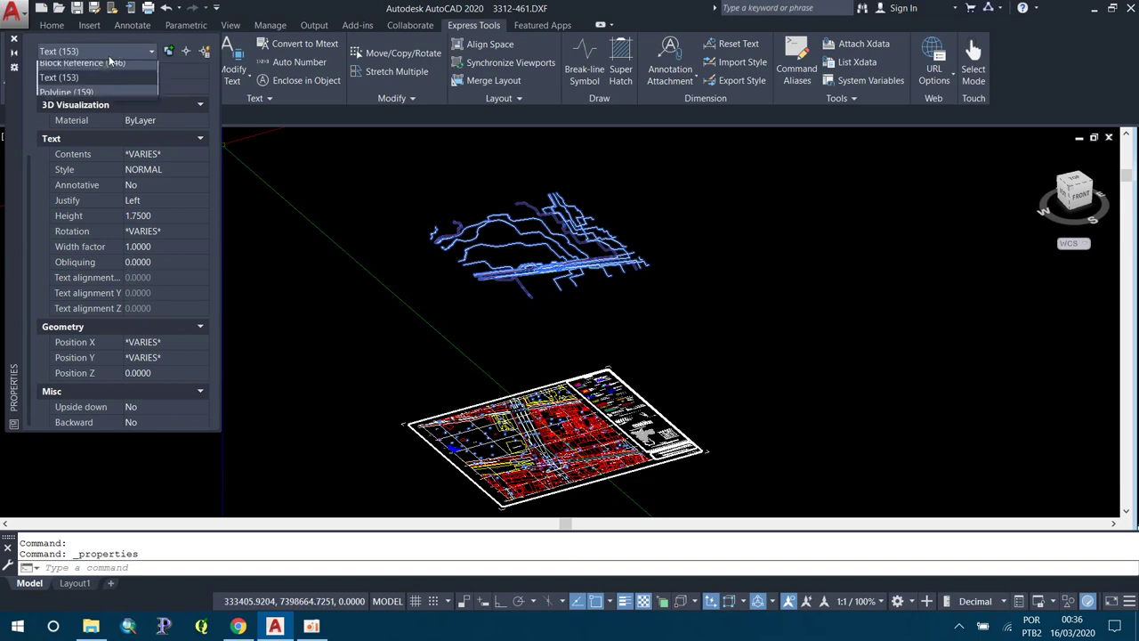
- Set the 159 contour polylines' Elevation to 0, check the result, and clear the selection
click(74, 108)
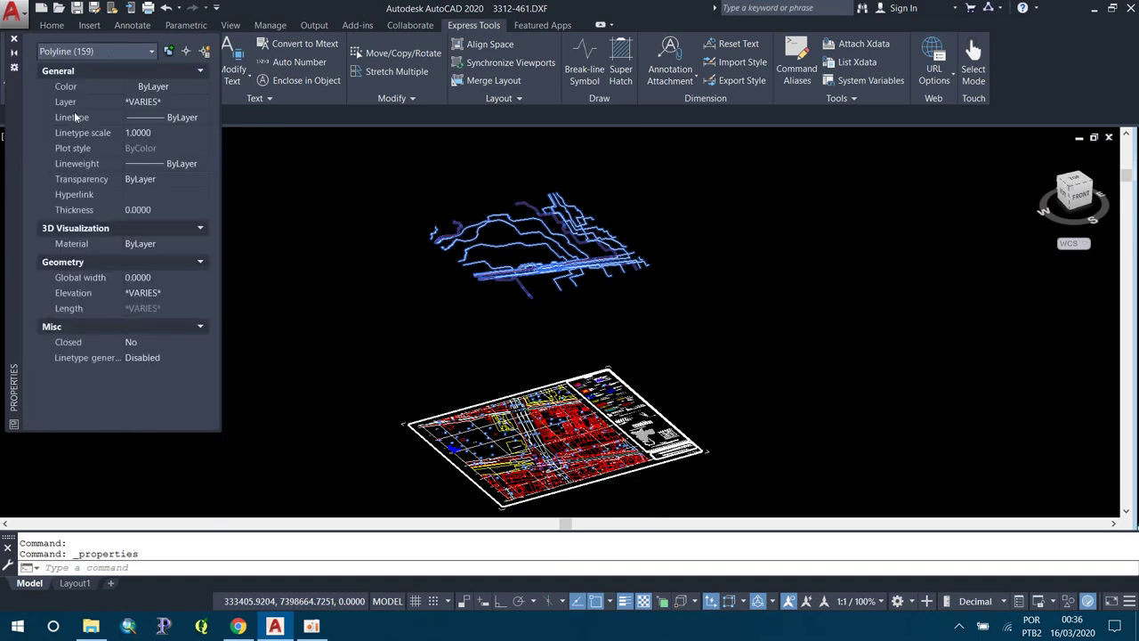
click(158, 294)
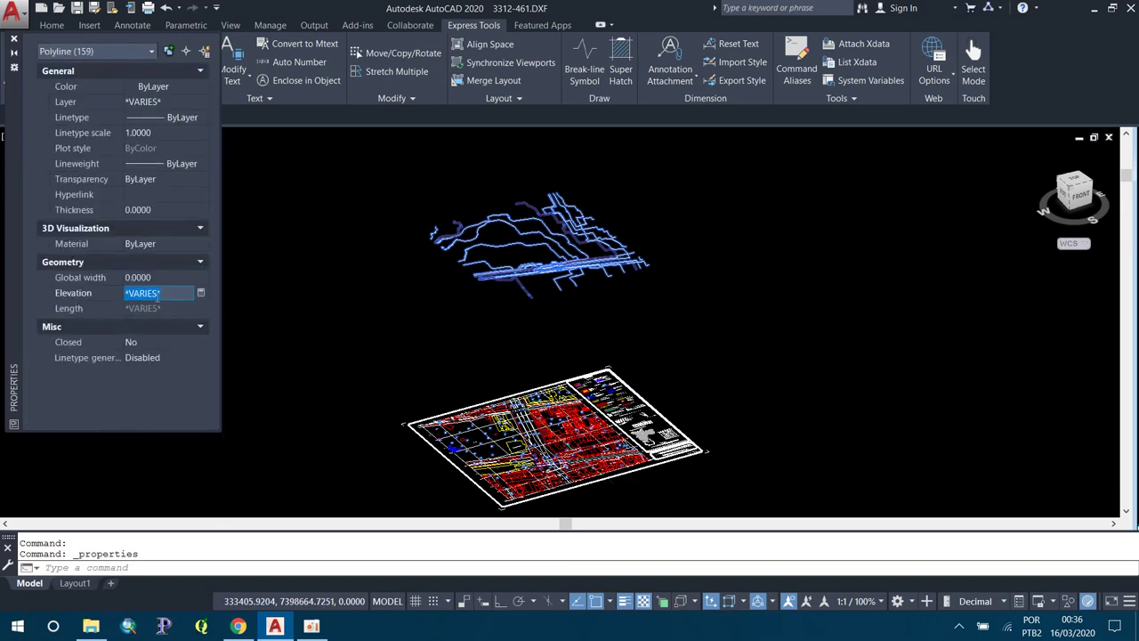
text(0)
key(Return)
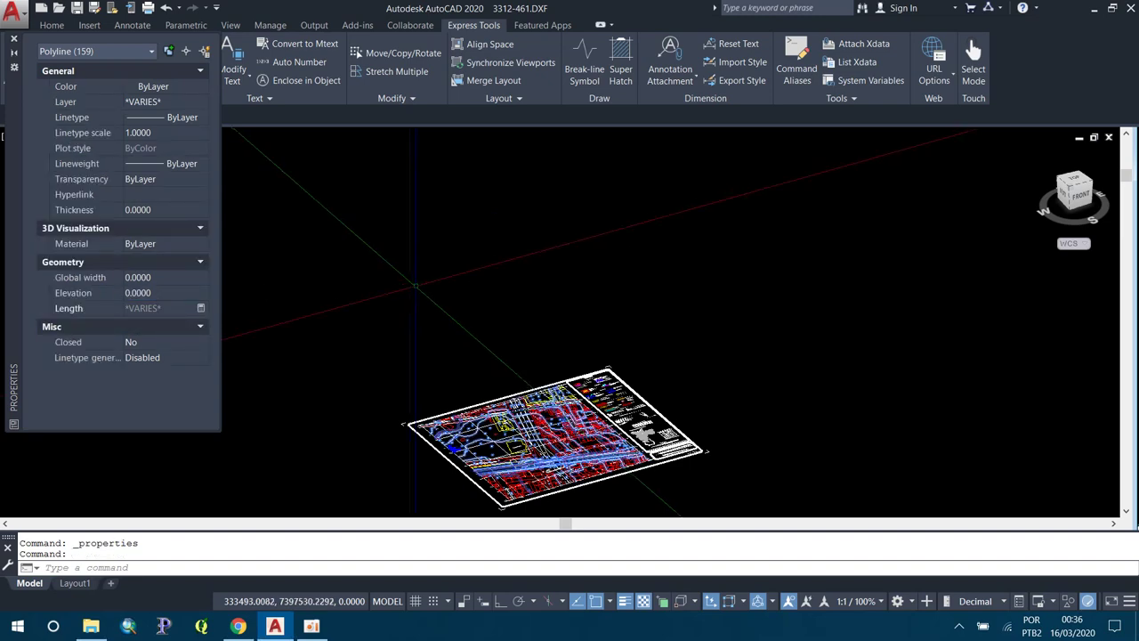
scroll(587, 490, up, 4)
scroll(587, 489, up, 2)
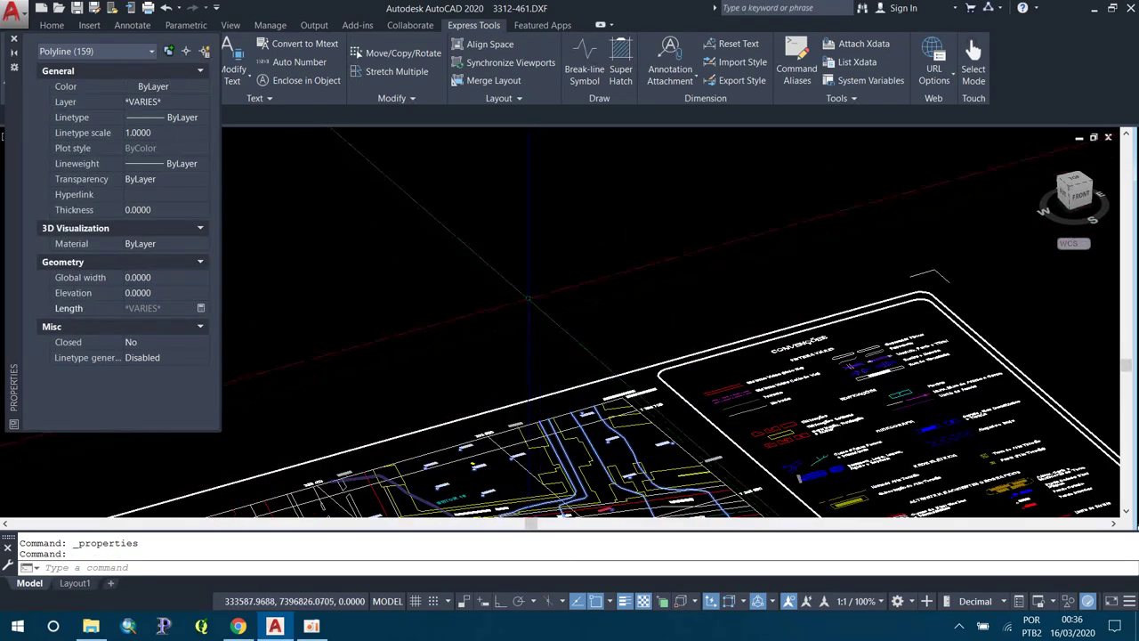
scroll(588, 489, down, 3)
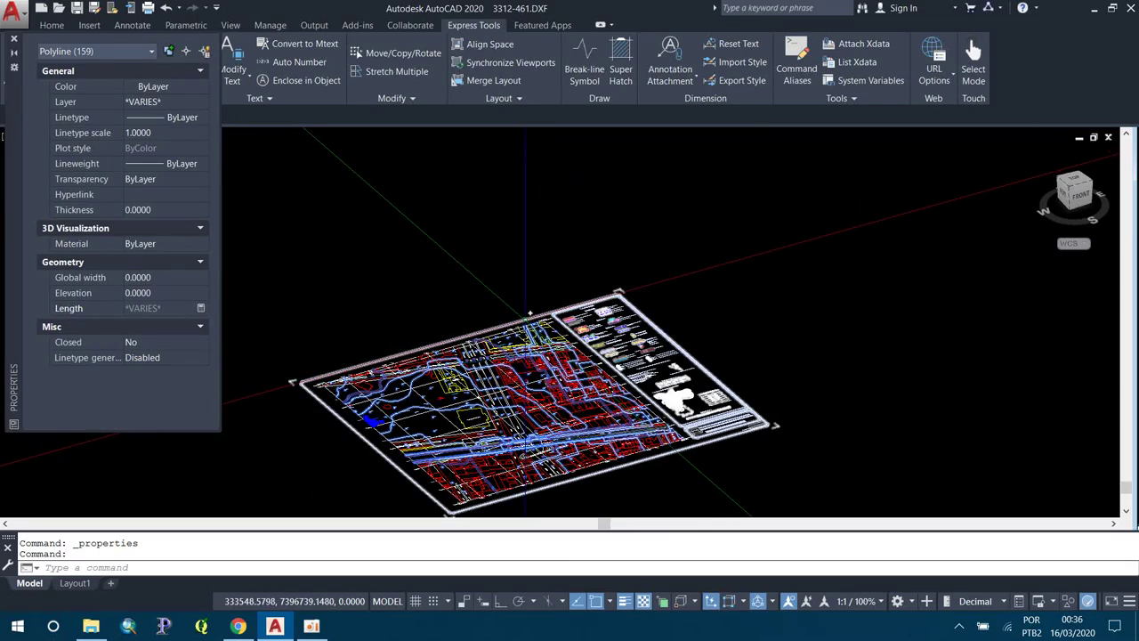
key(Escape)
key(Escape)
- Orbit to check the flattened map, then return to top view with PLAN
shift+middle_drag(529, 313, 547, 272)
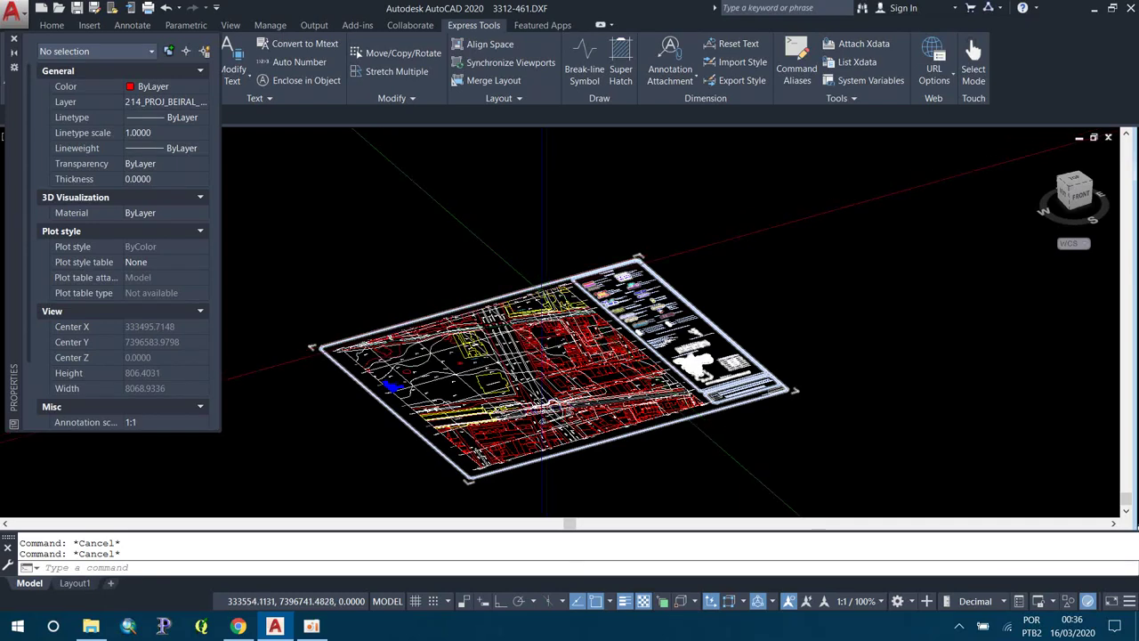
text(PA)
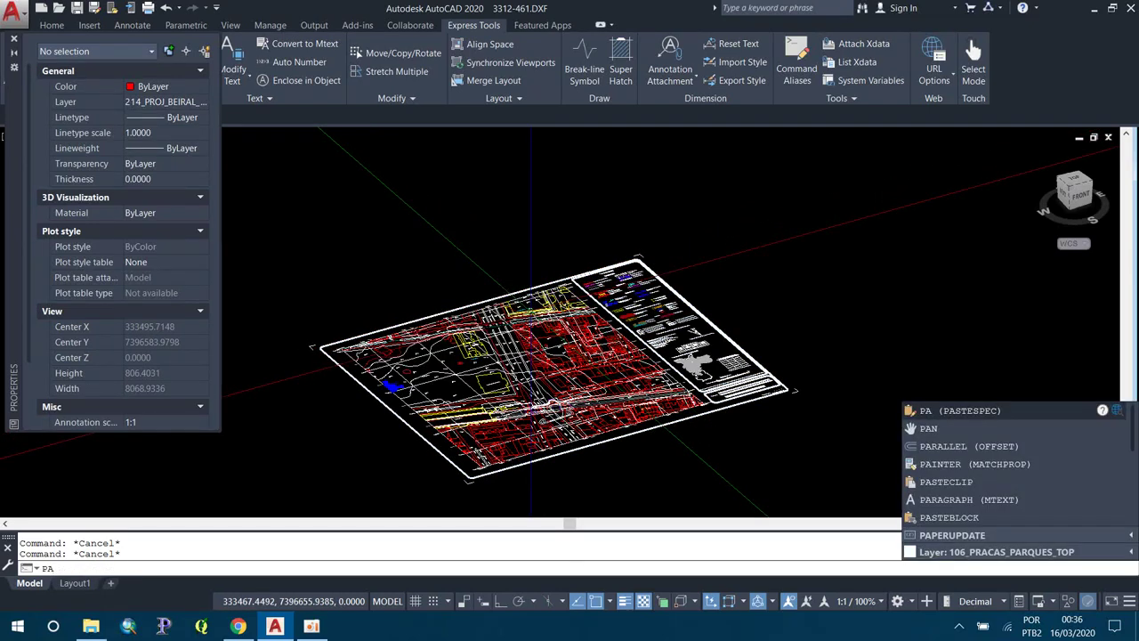
key(BackSpace)
text(LAN)
key(Return)
key(Return)
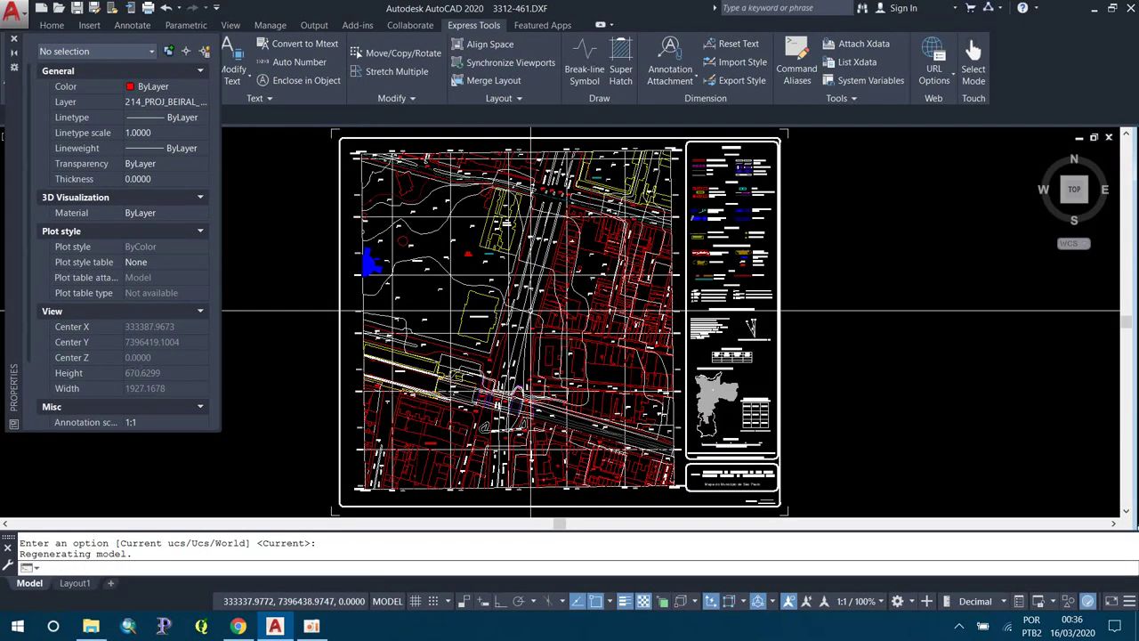
key(Escape)
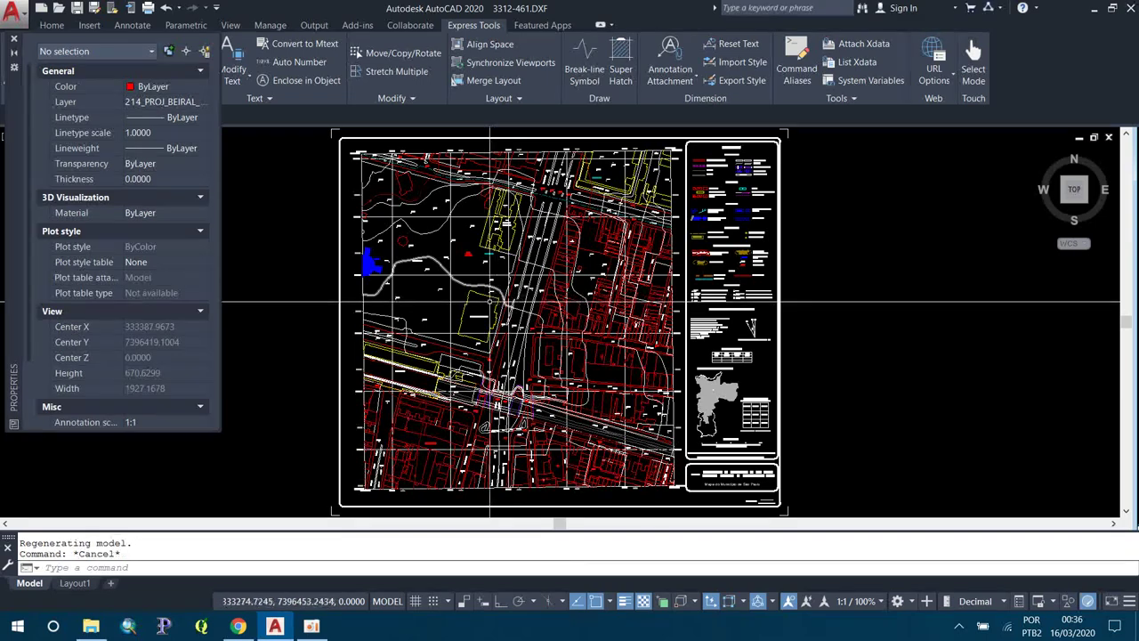
- Close the Properties palette, minimize AutoCAD, and stop the oCam recording
click(14, 40)
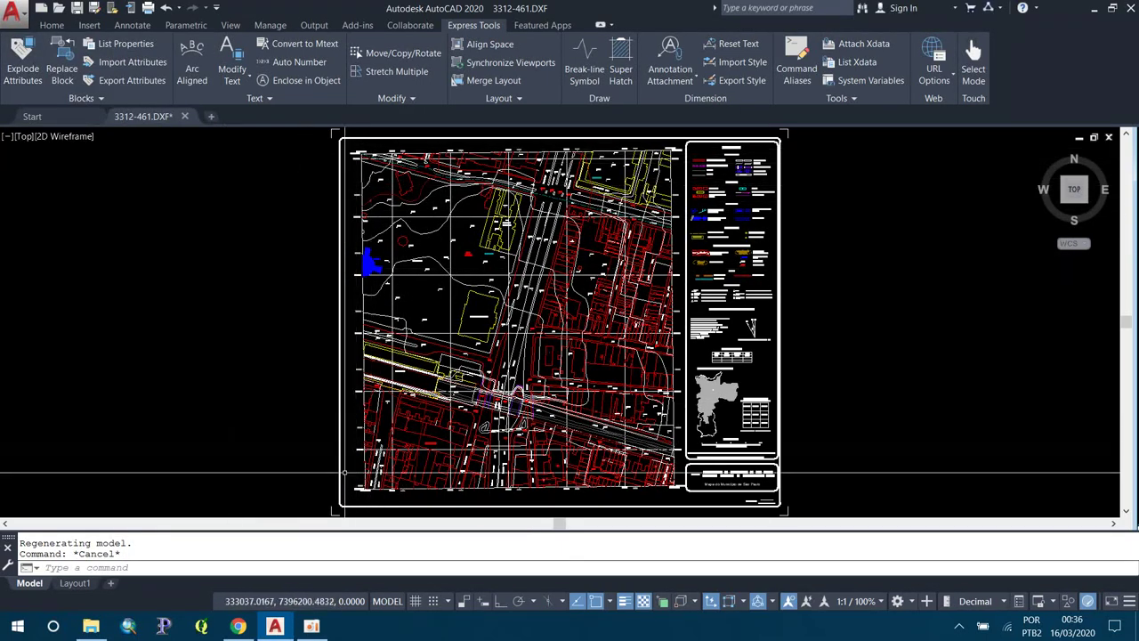
click(274, 626)
click(311, 625)
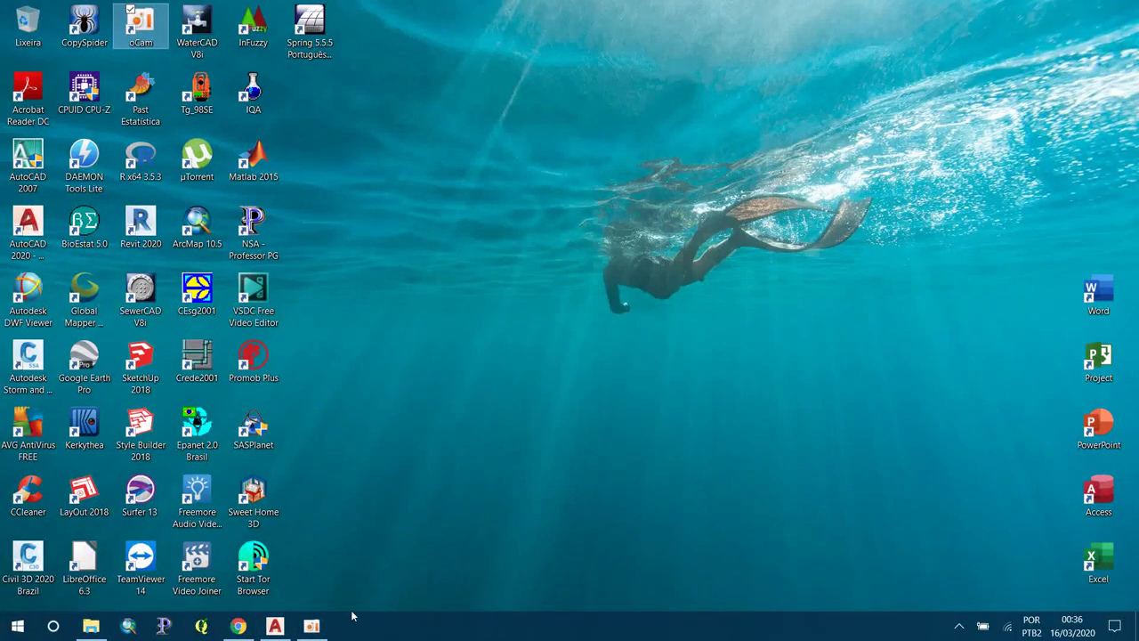
click(311, 626)
click(530, 283)
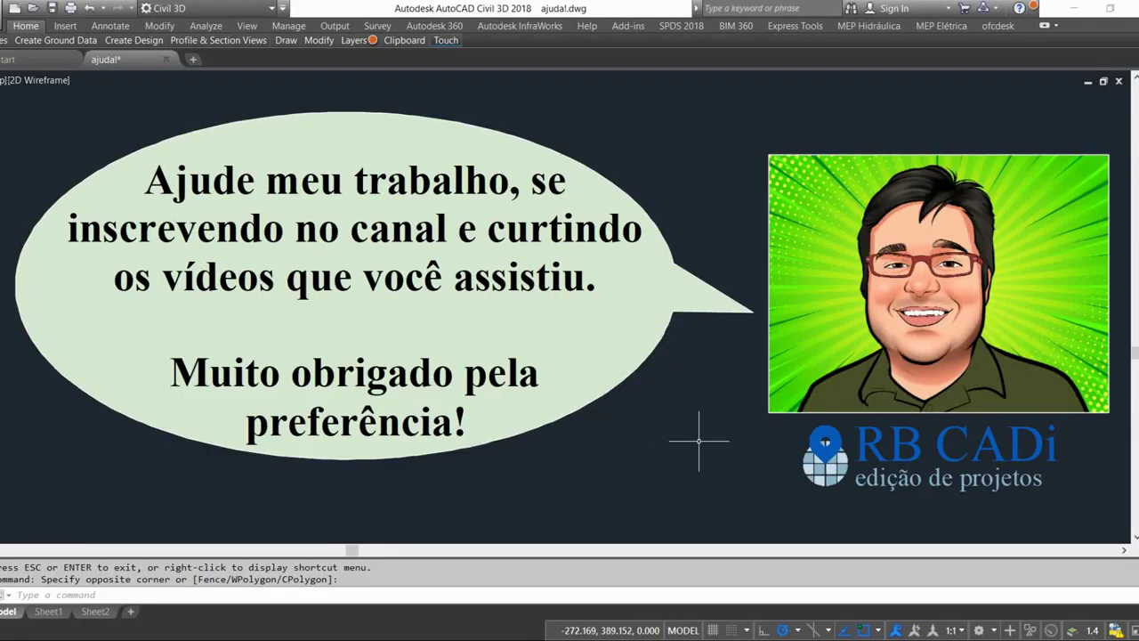